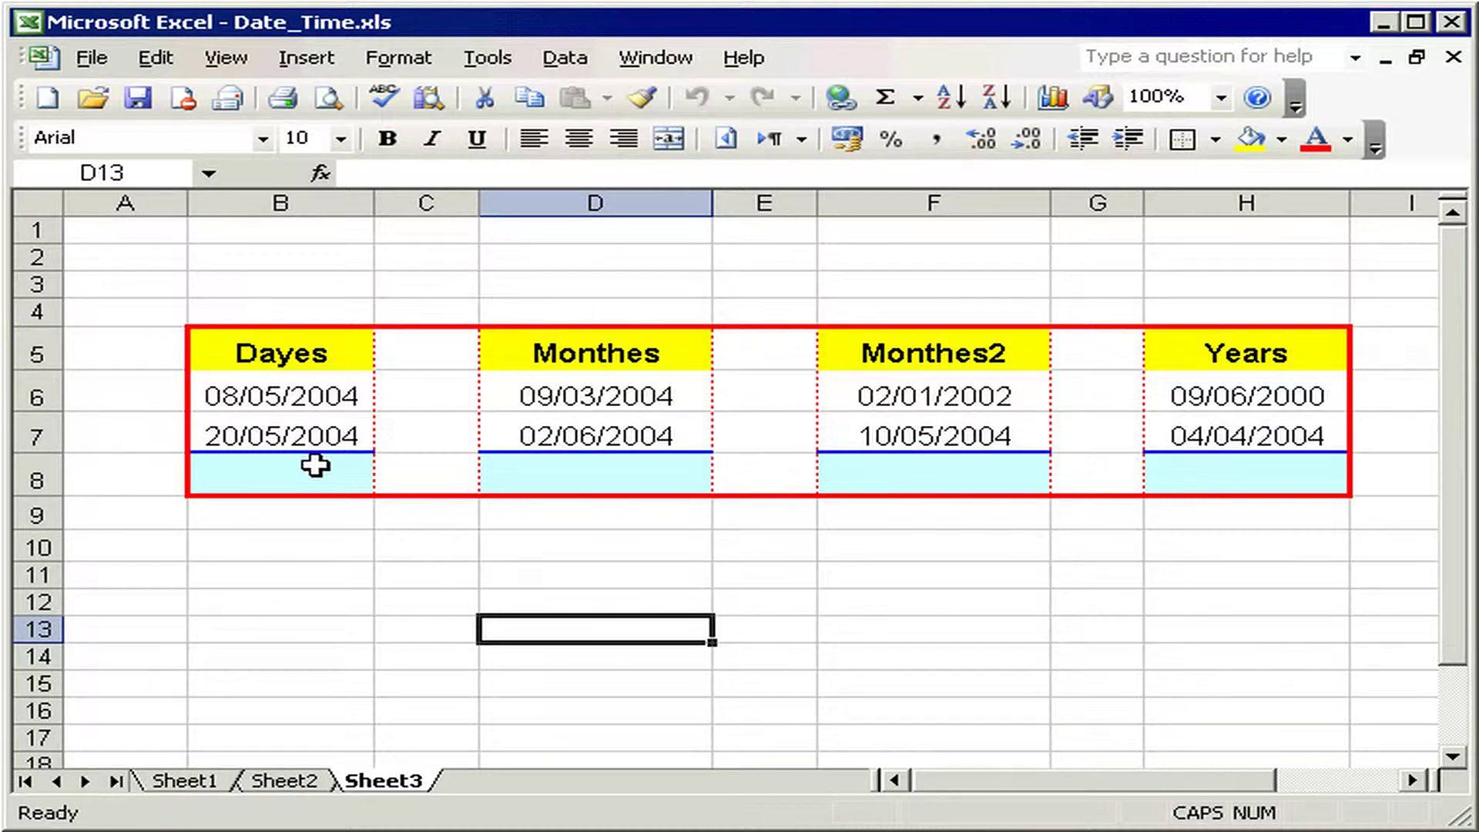
Enter =B7-B6 in B8 to get the day difference between the two Dayes dates
left_click(264, 483)
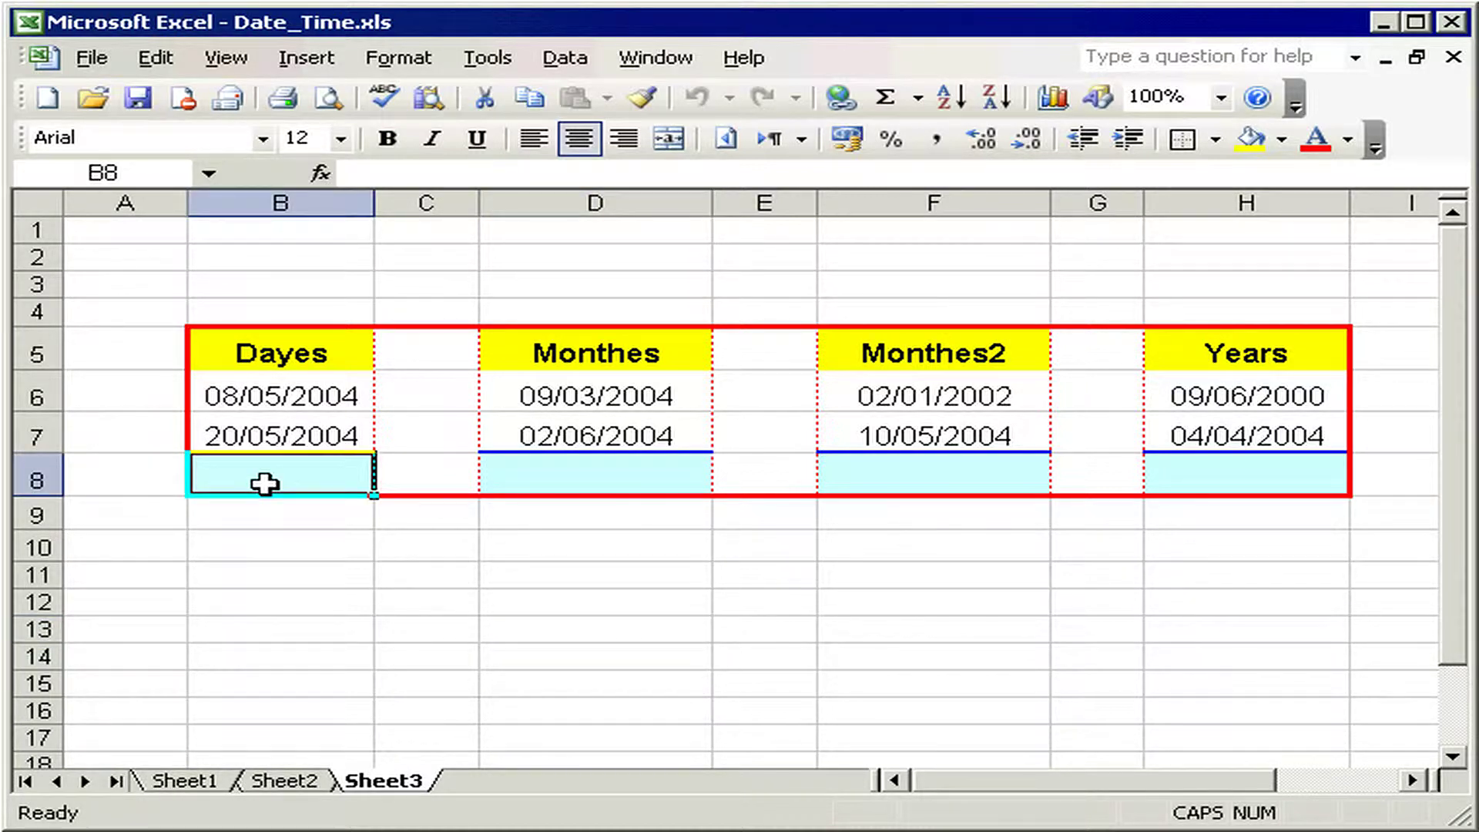
type("=")
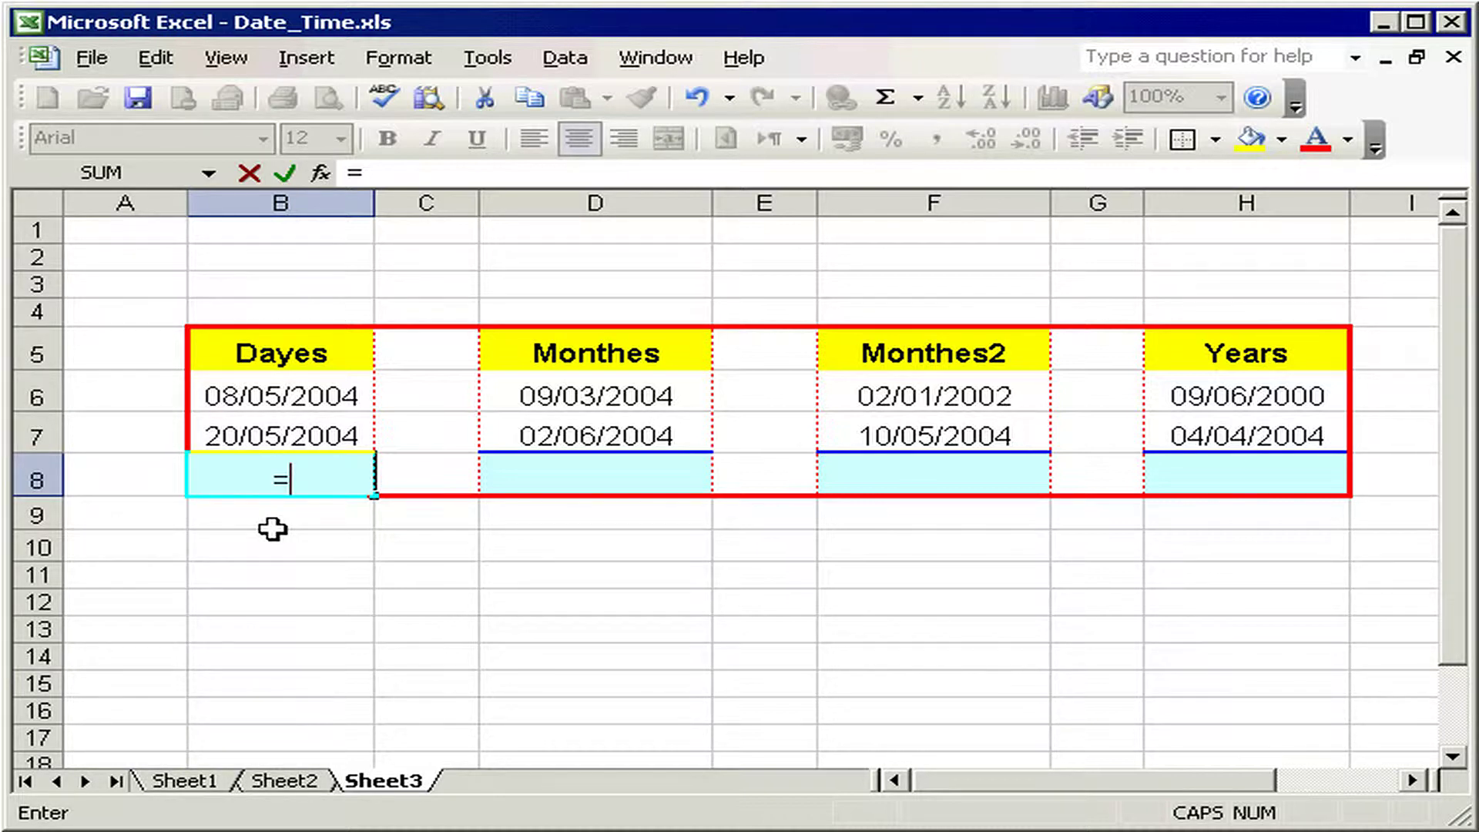
left_click(270, 439)
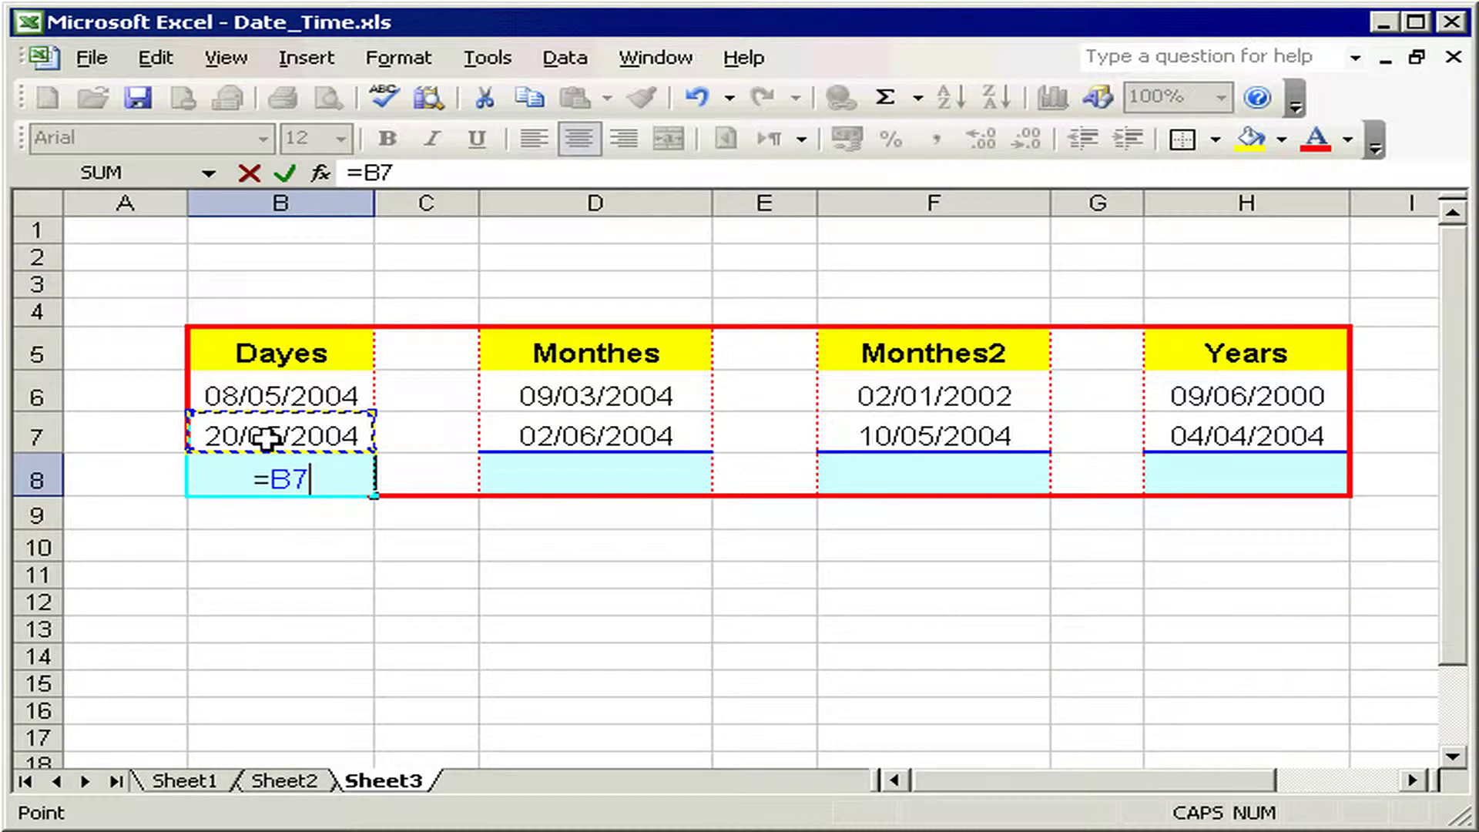
type("-")
left_click(265, 395)
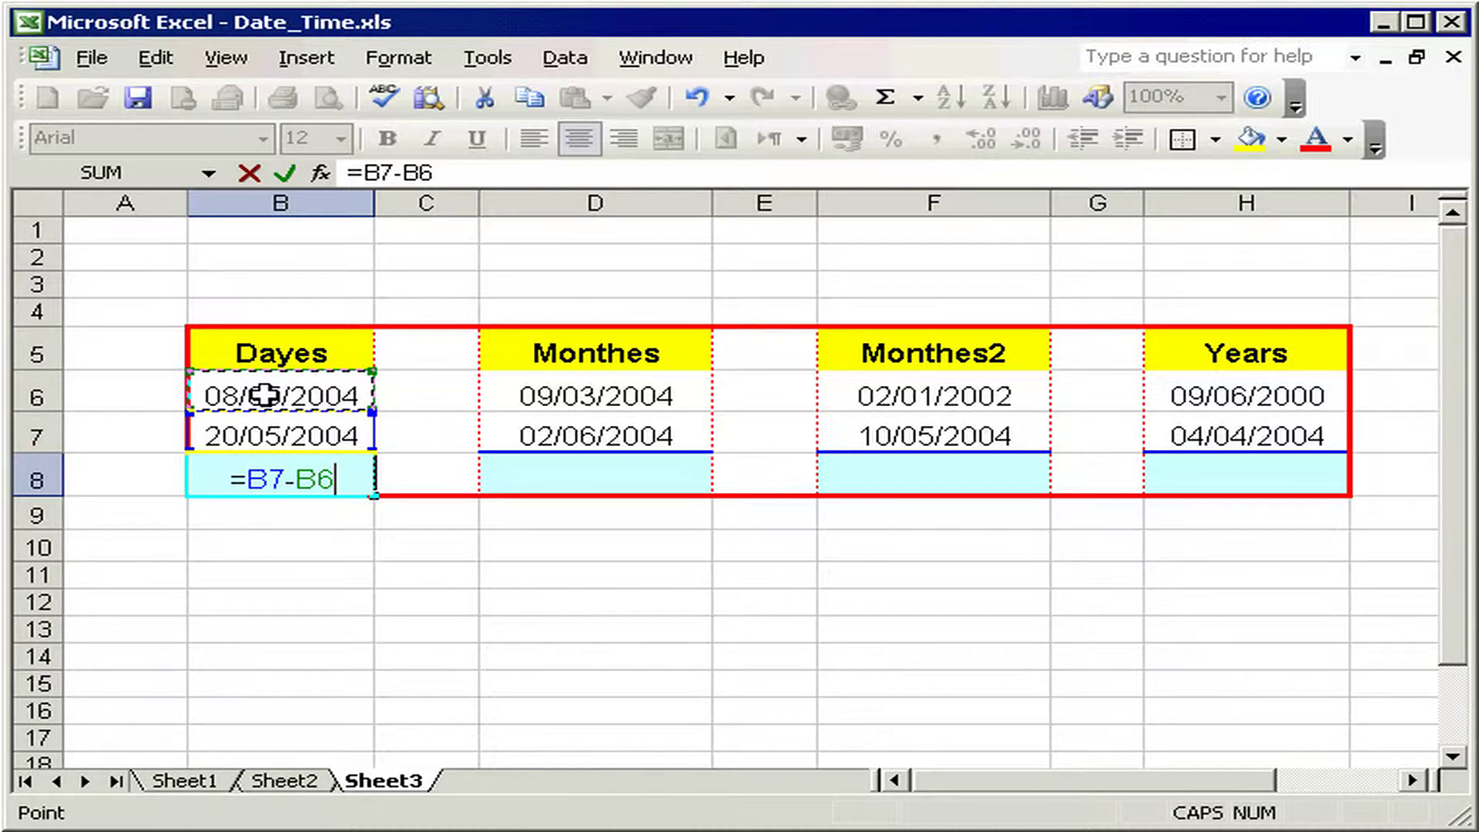
key("Return")
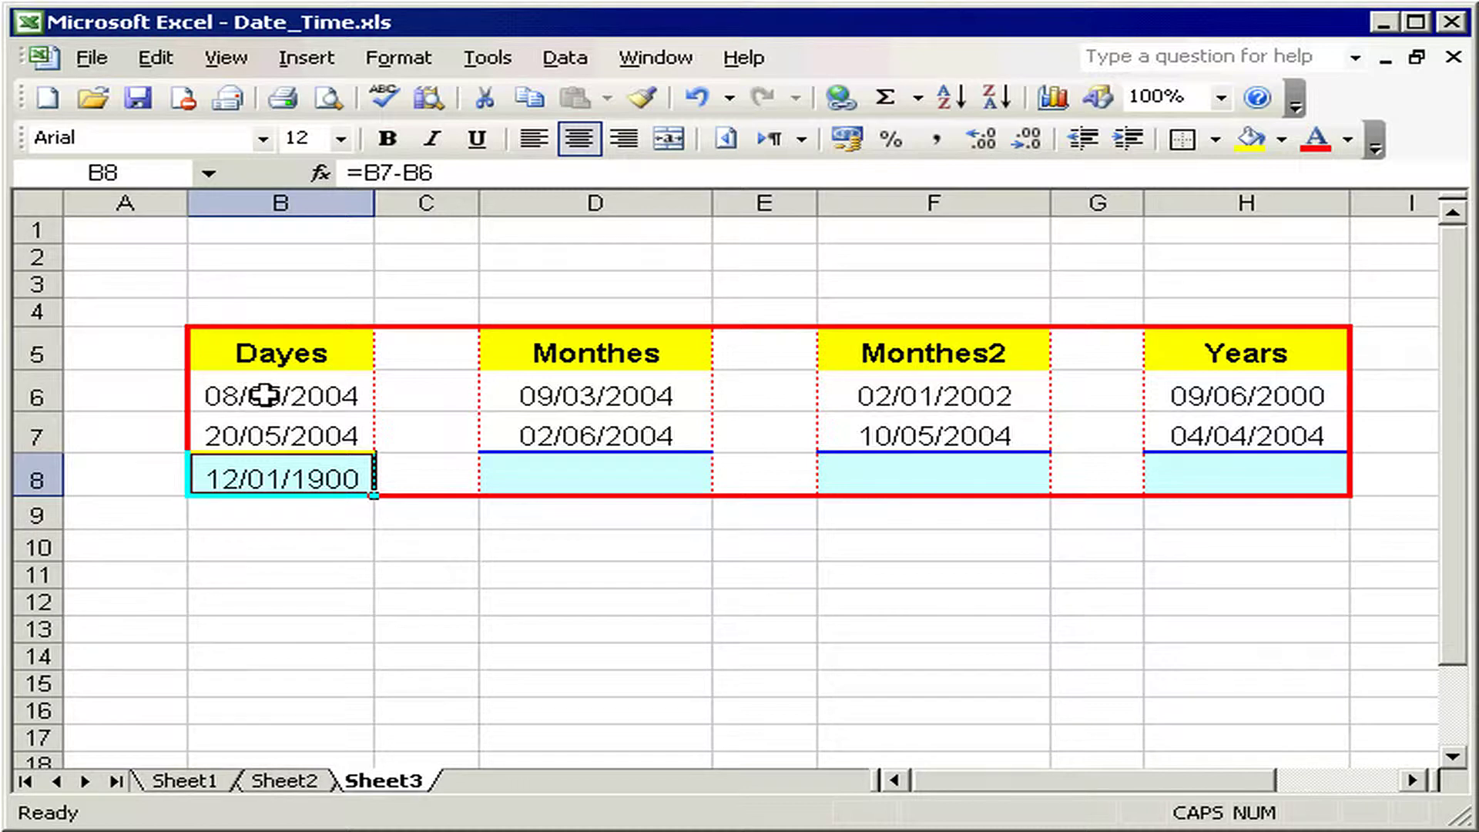
Format B8 as General so the day difference reads 12
right_click(271, 479)
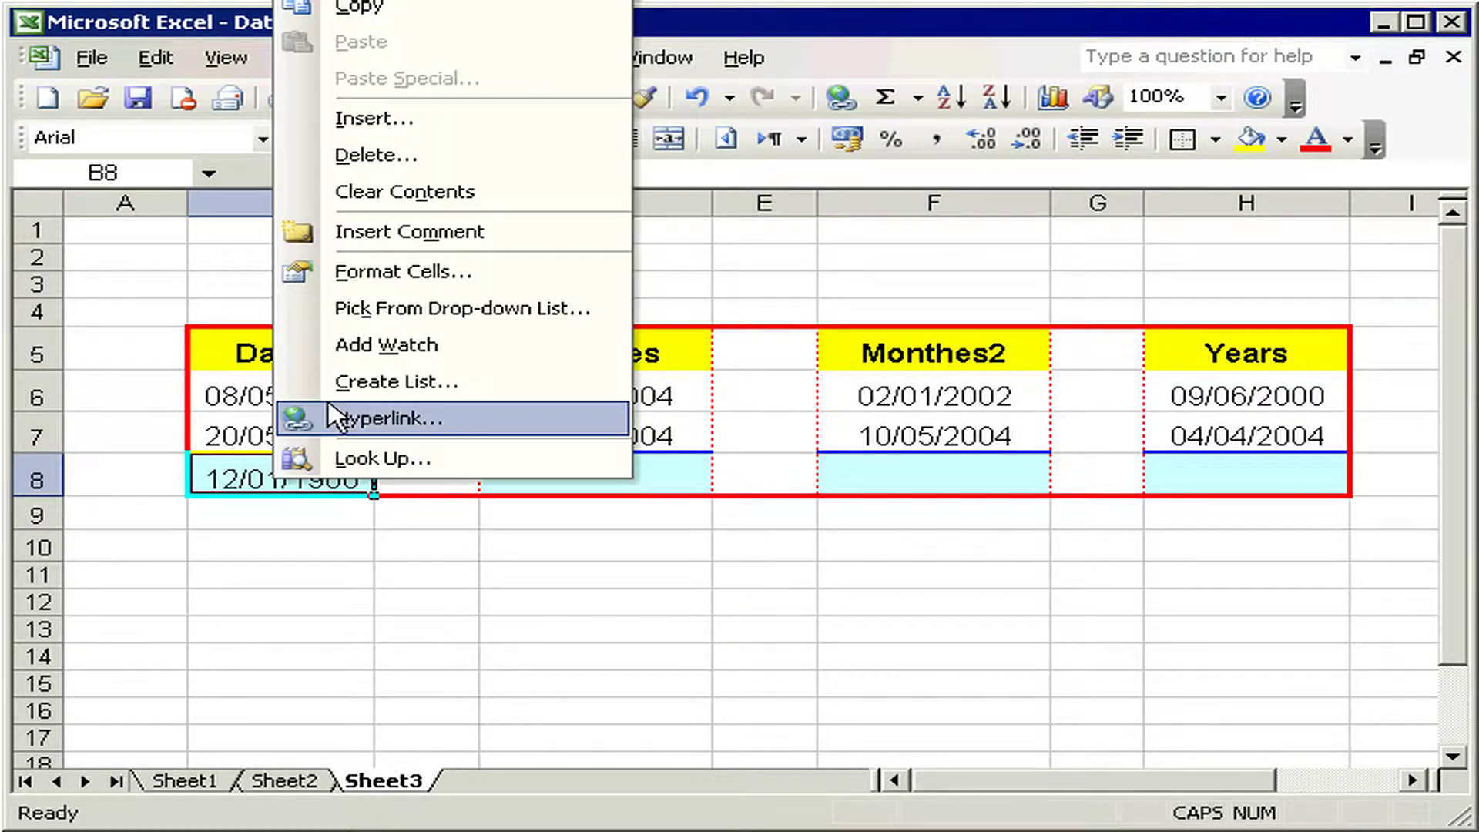
left_click(388, 272)
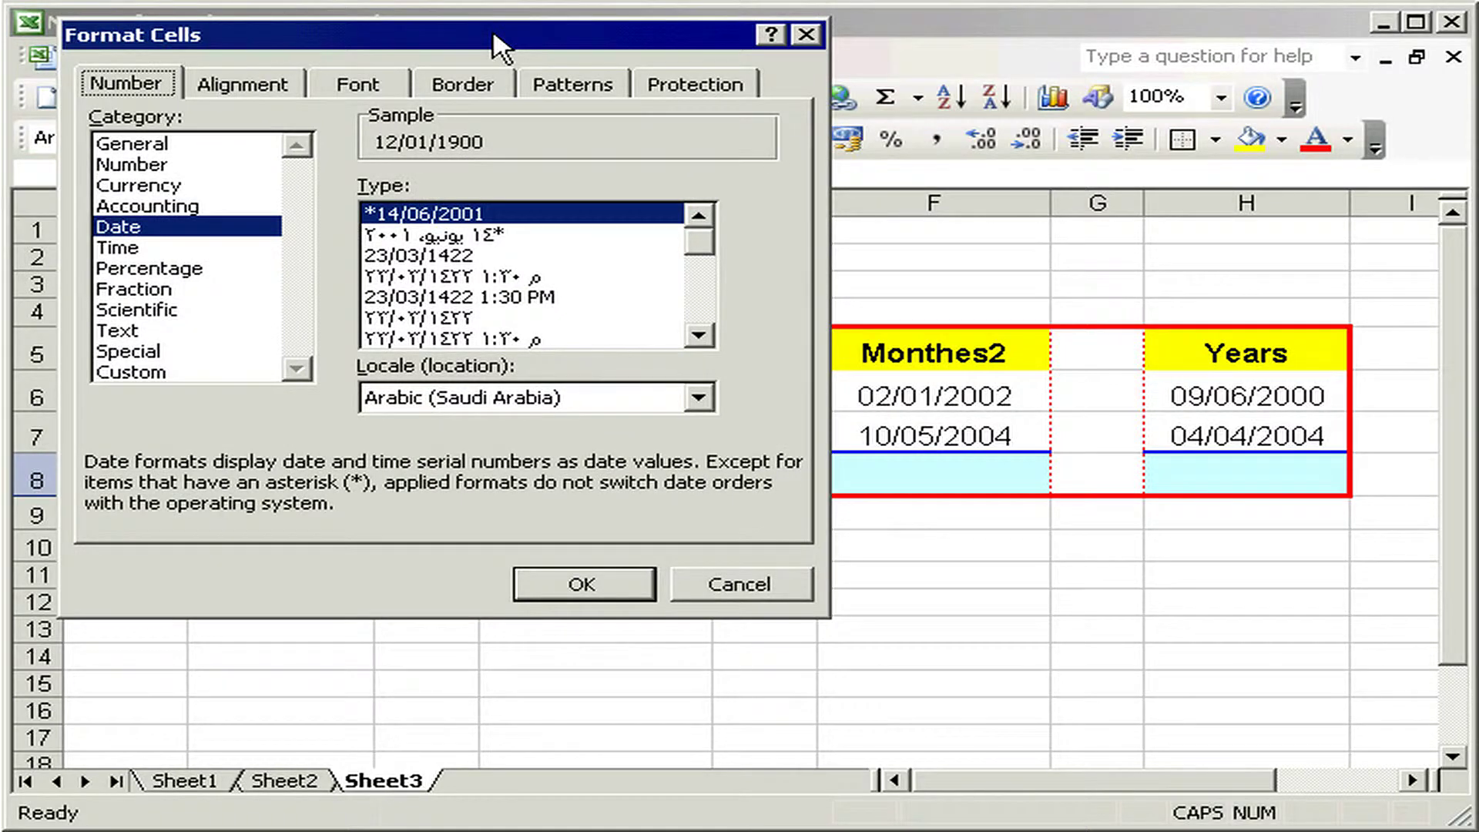
left_click_drag(496, 48, 591, 156)
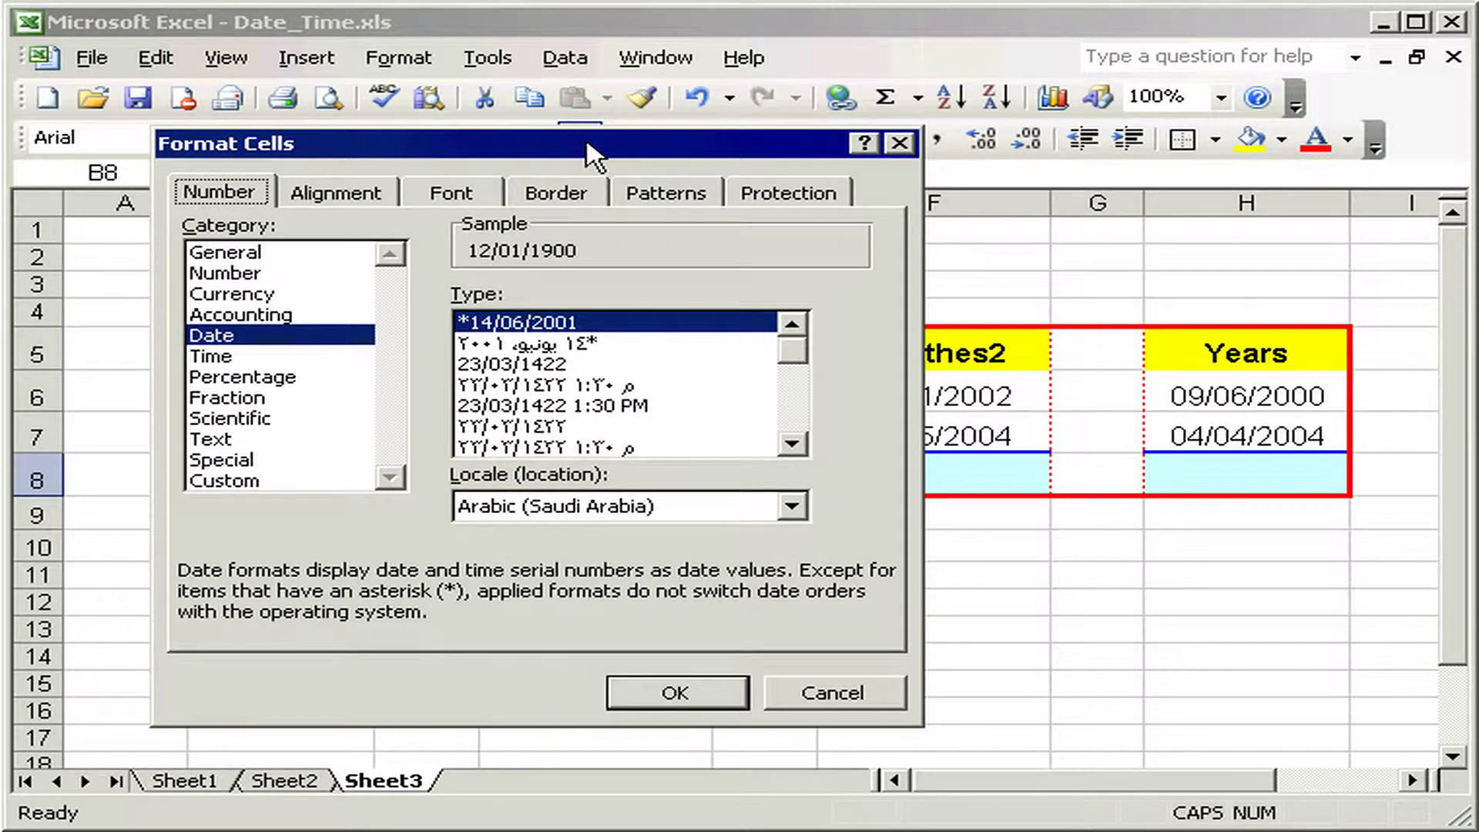
left_click(231, 253)
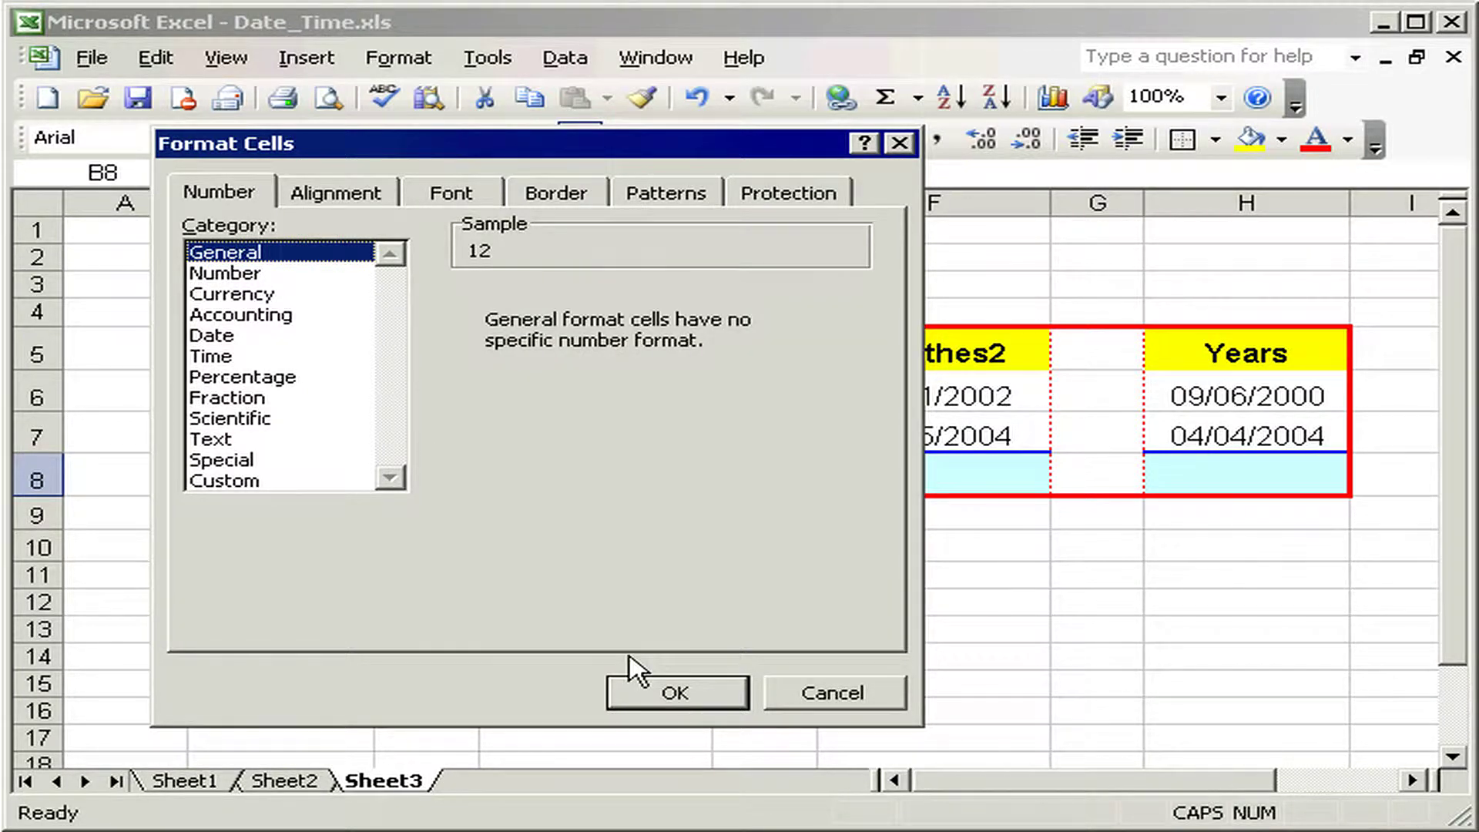
left_click(663, 689)
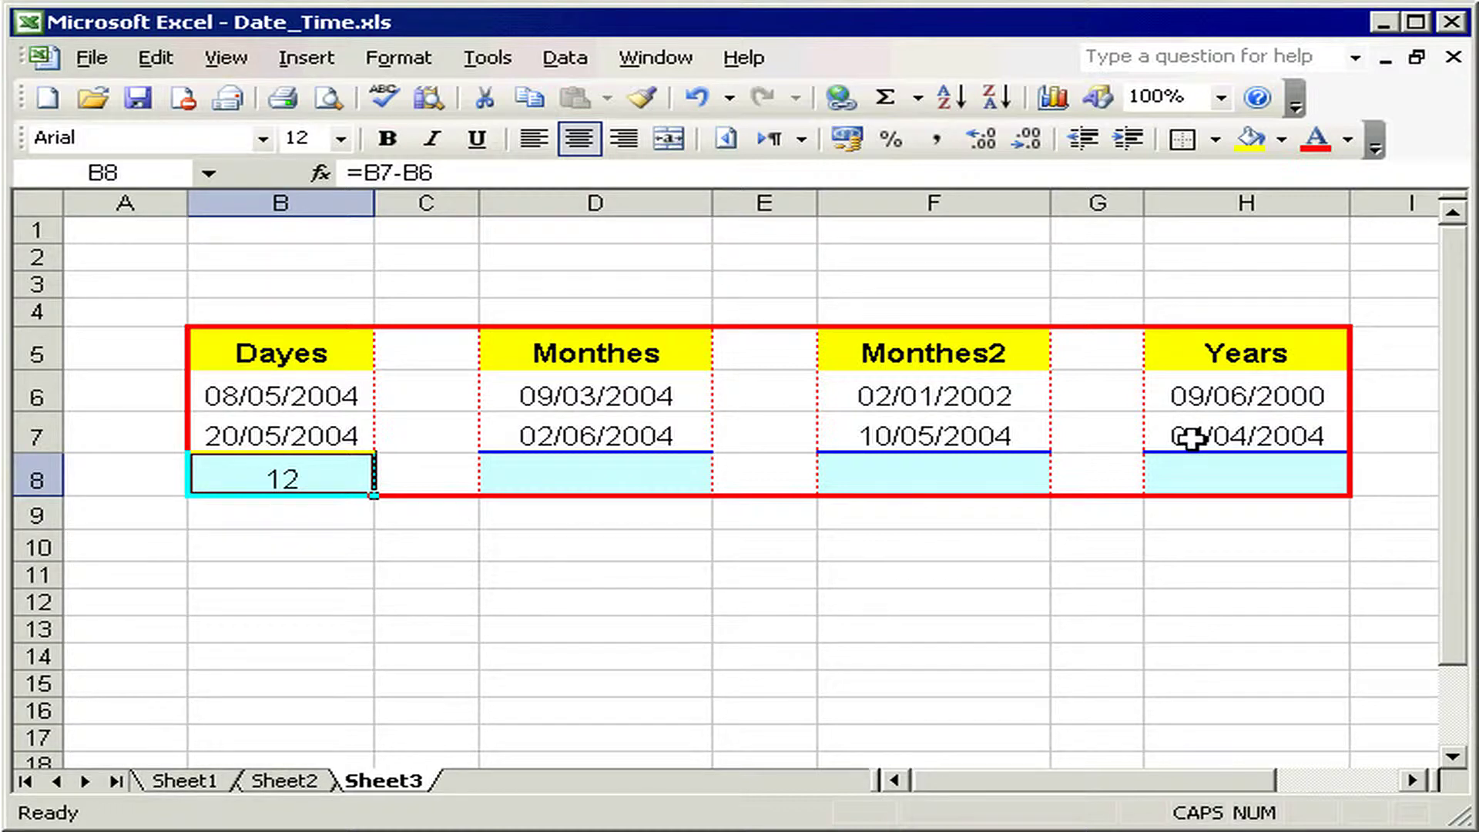
Enter =YEAR(H7)-YEAR(H6) in H8 for the year difference
left_click(1220, 479)
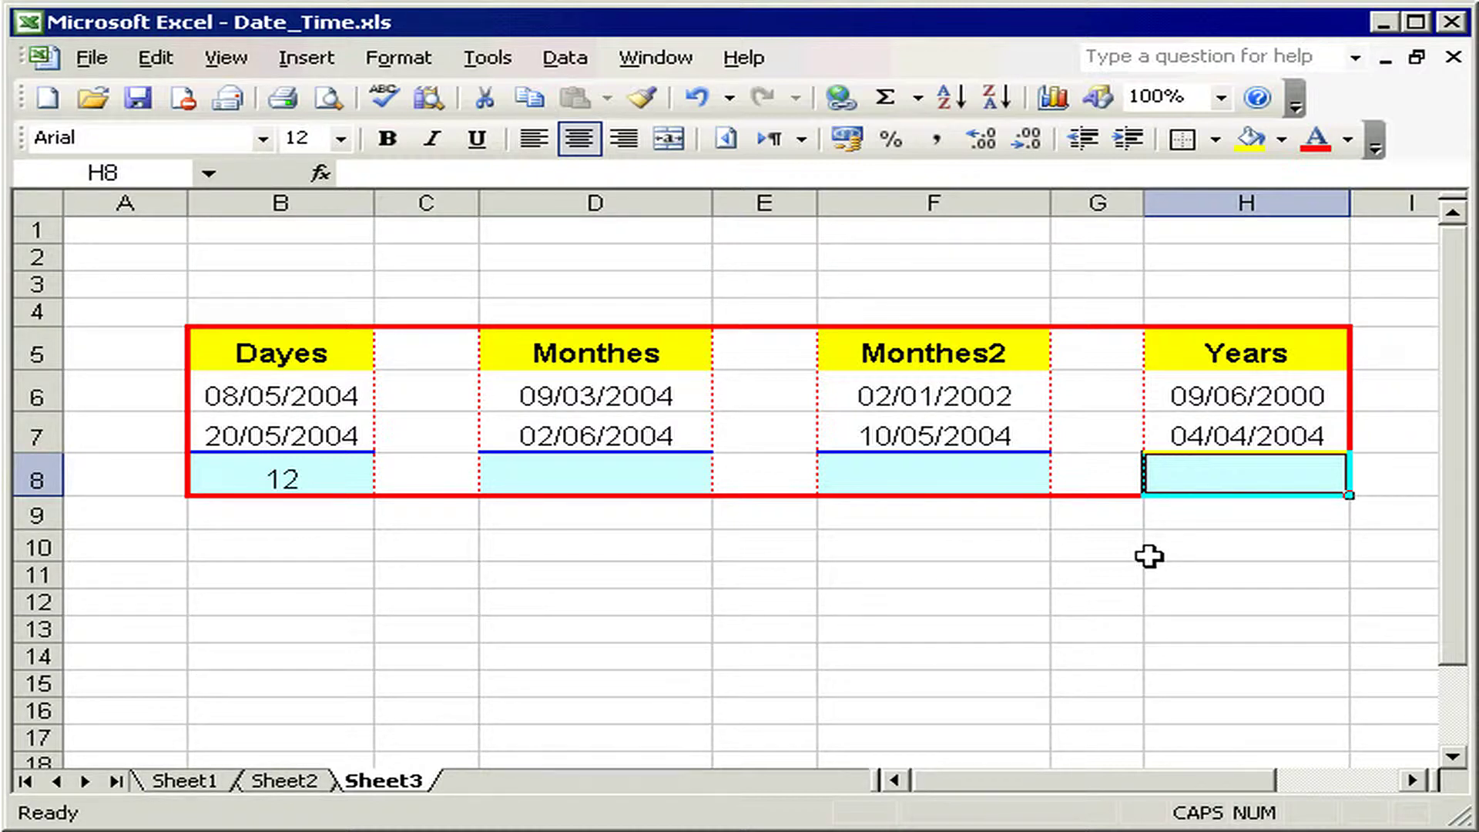
type("=")
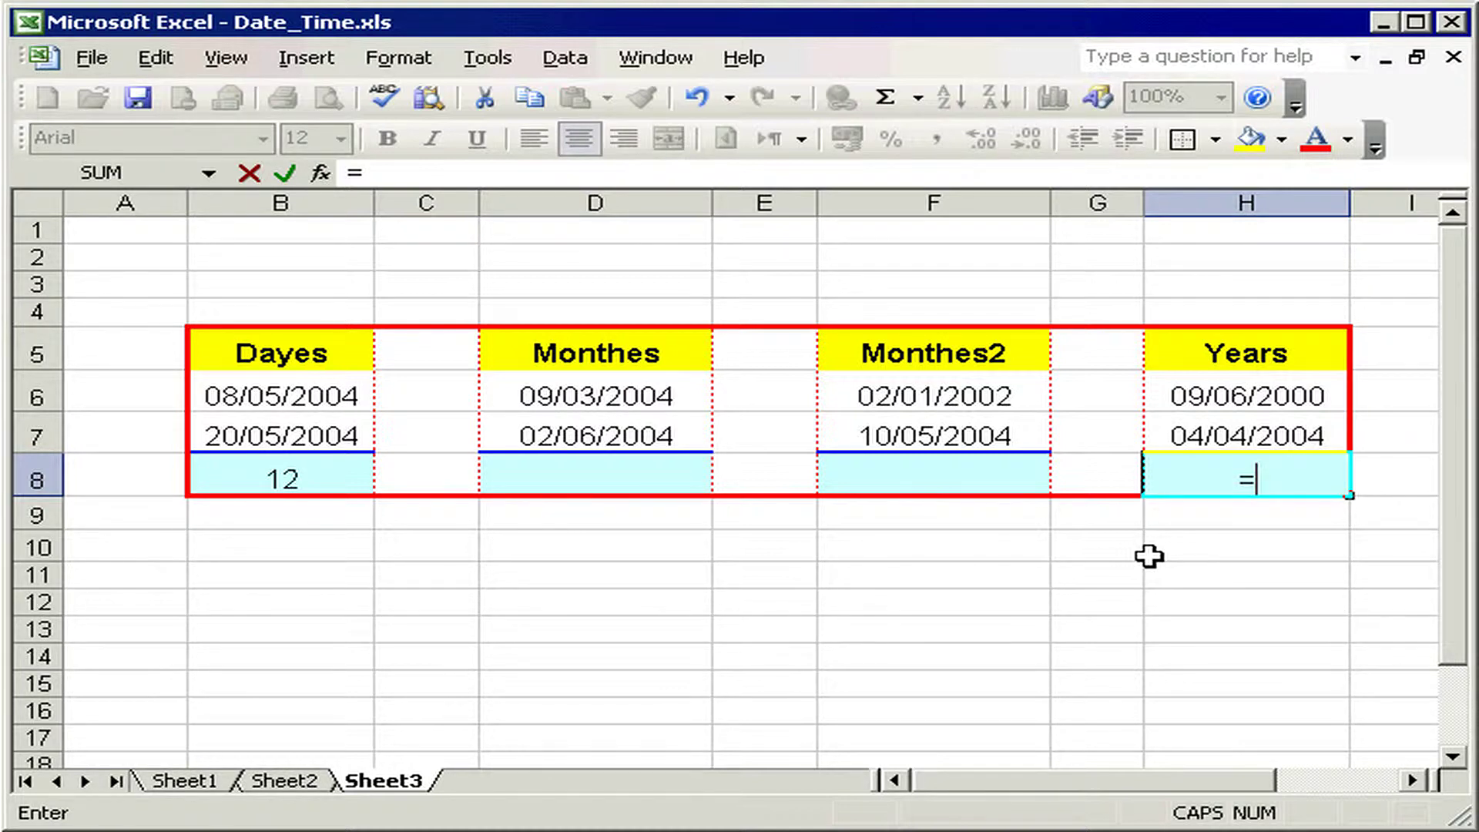
type("YE")
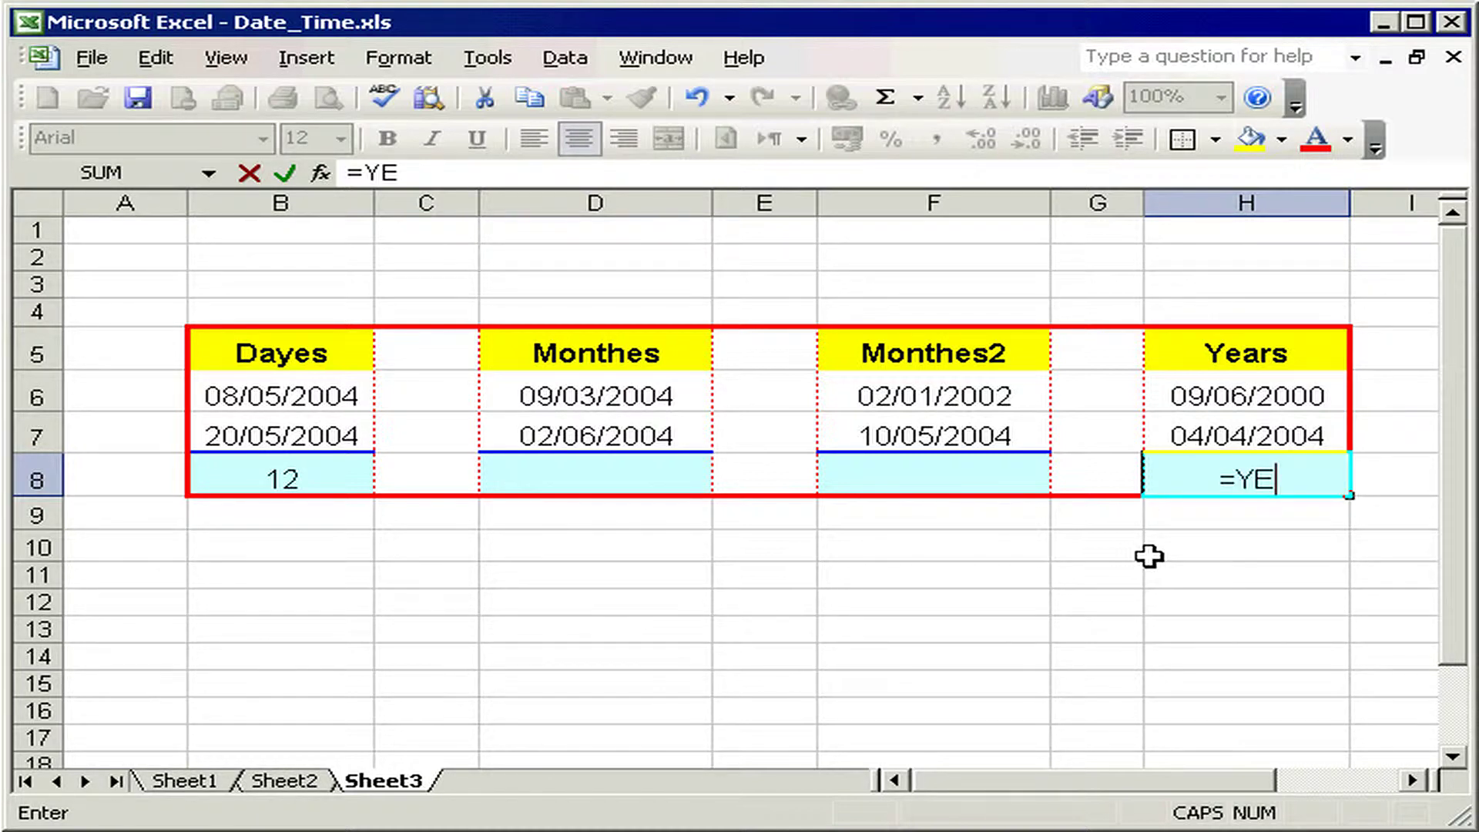
type("AR")
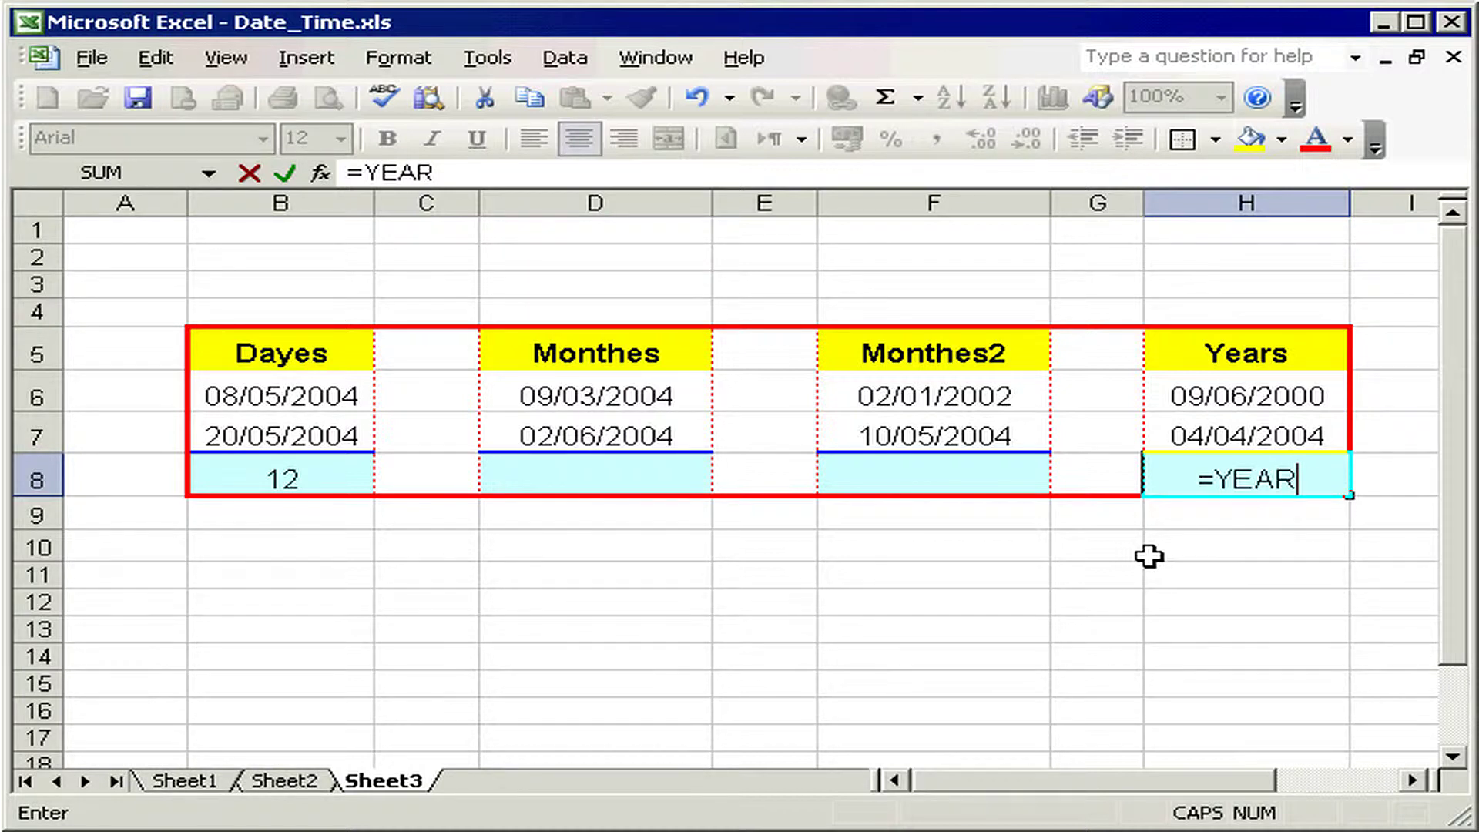
type("(")
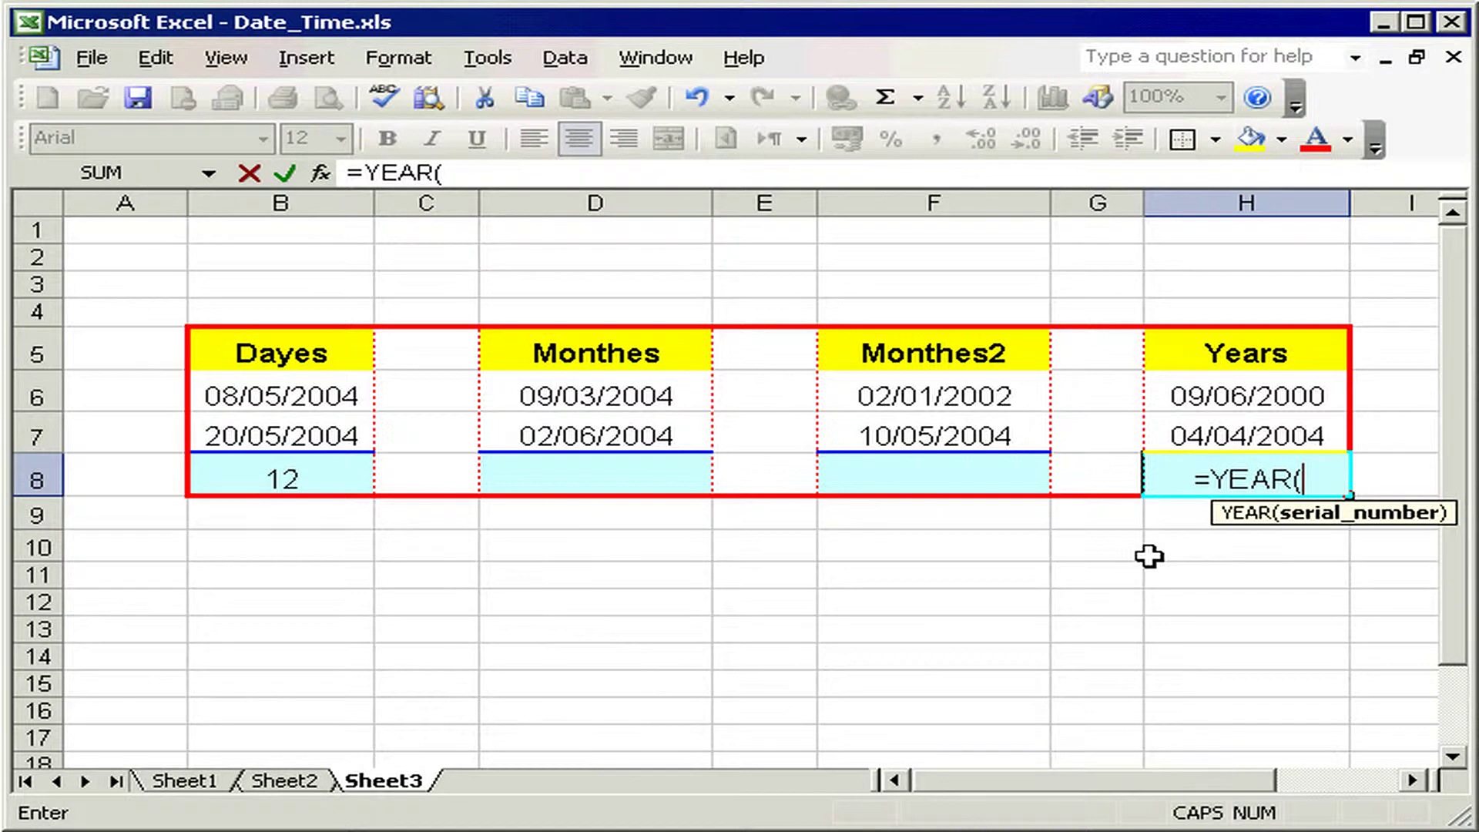
left_click(1190, 435)
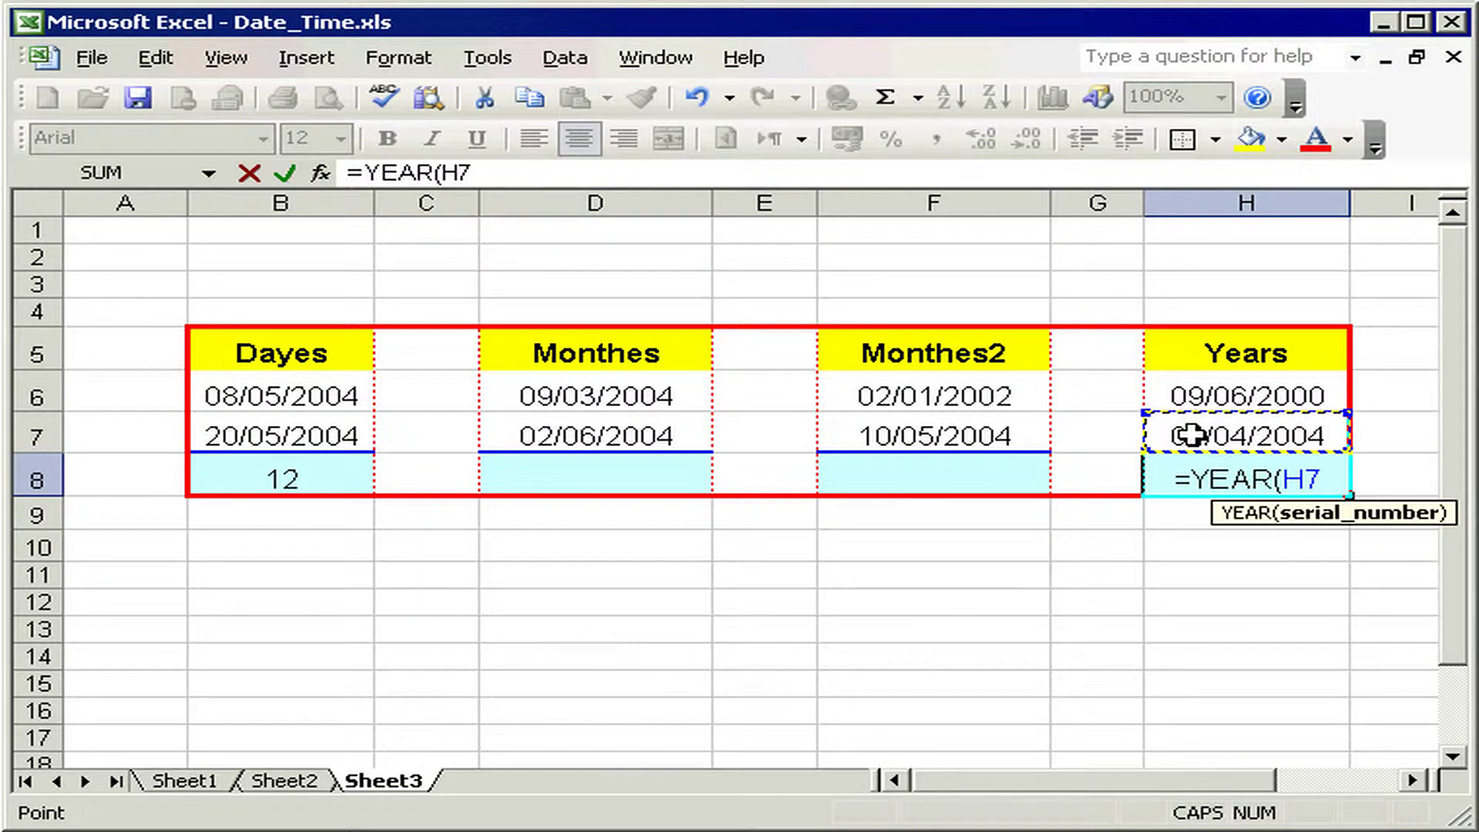
type(")")
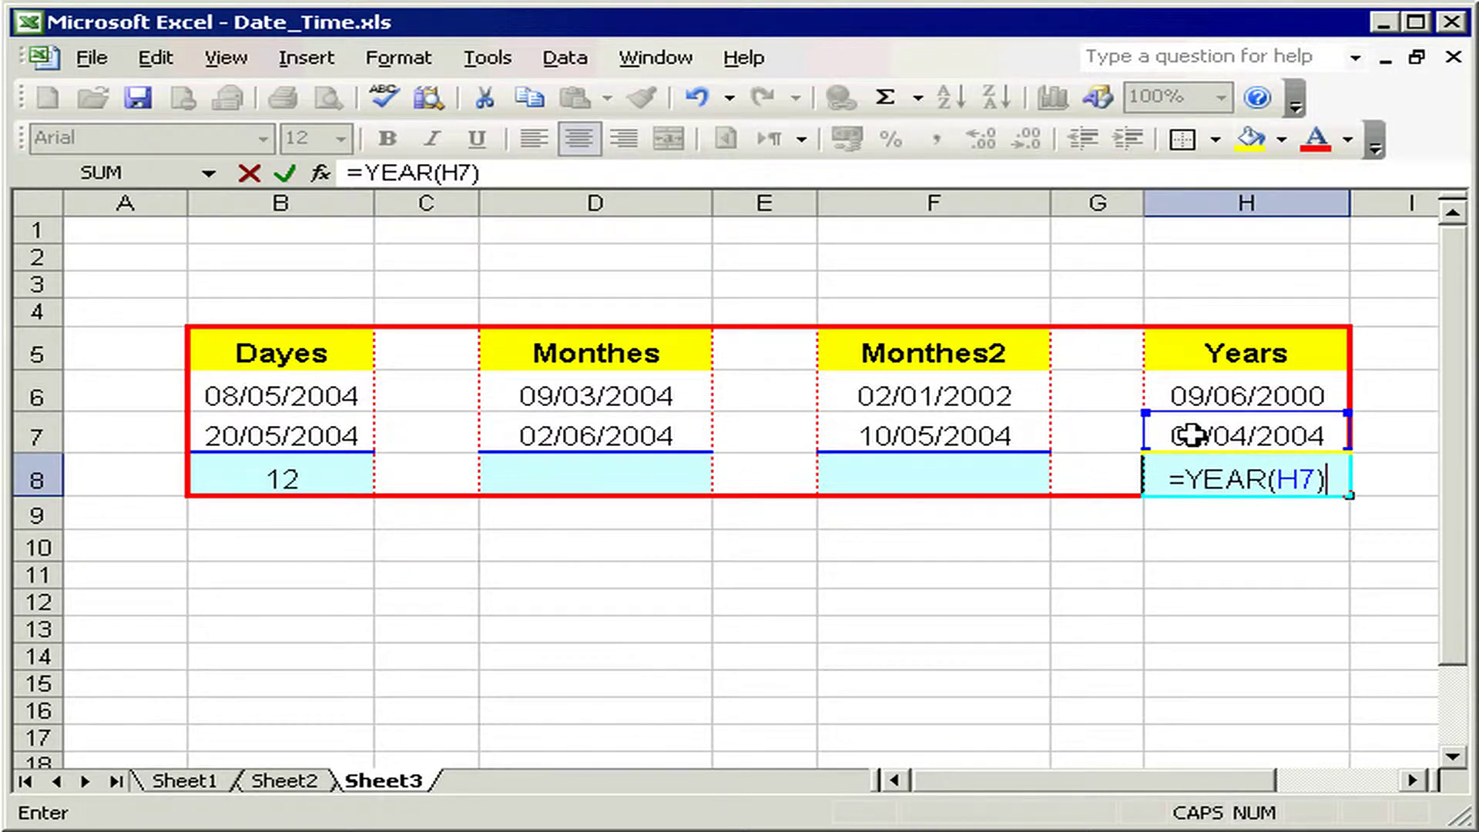
type("-")
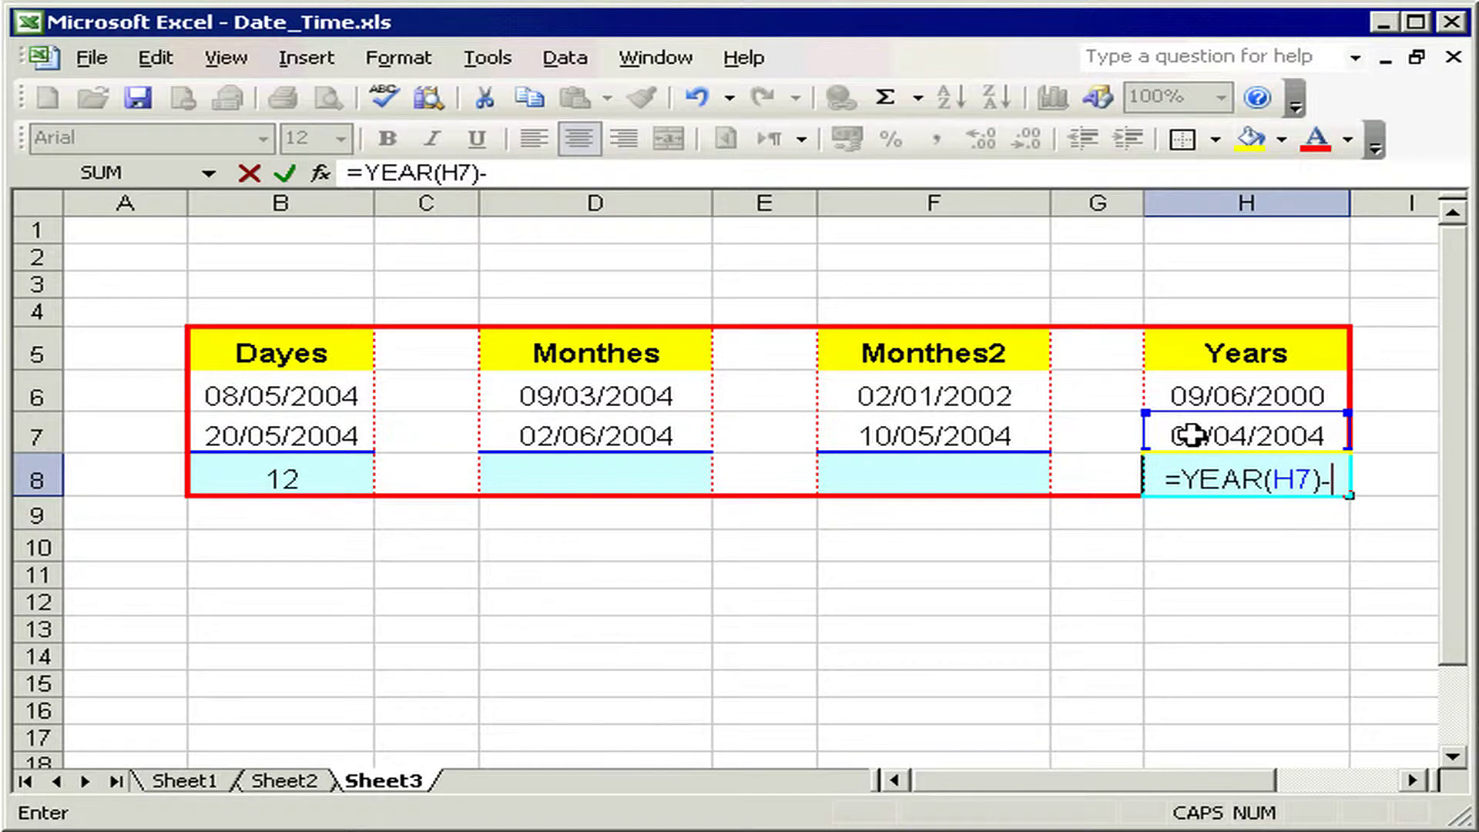
type("YEAR(")
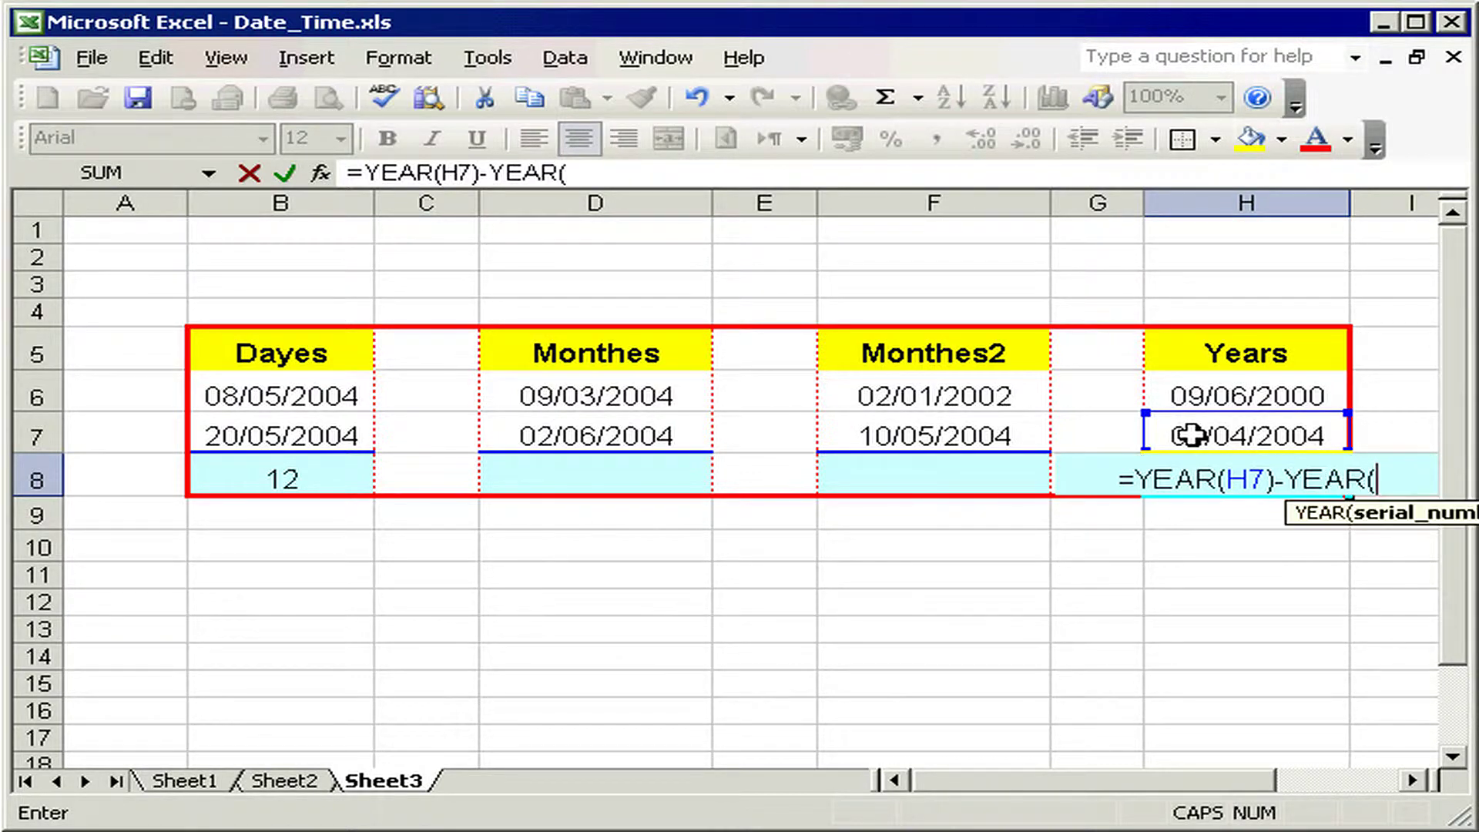
left_click(1206, 396)
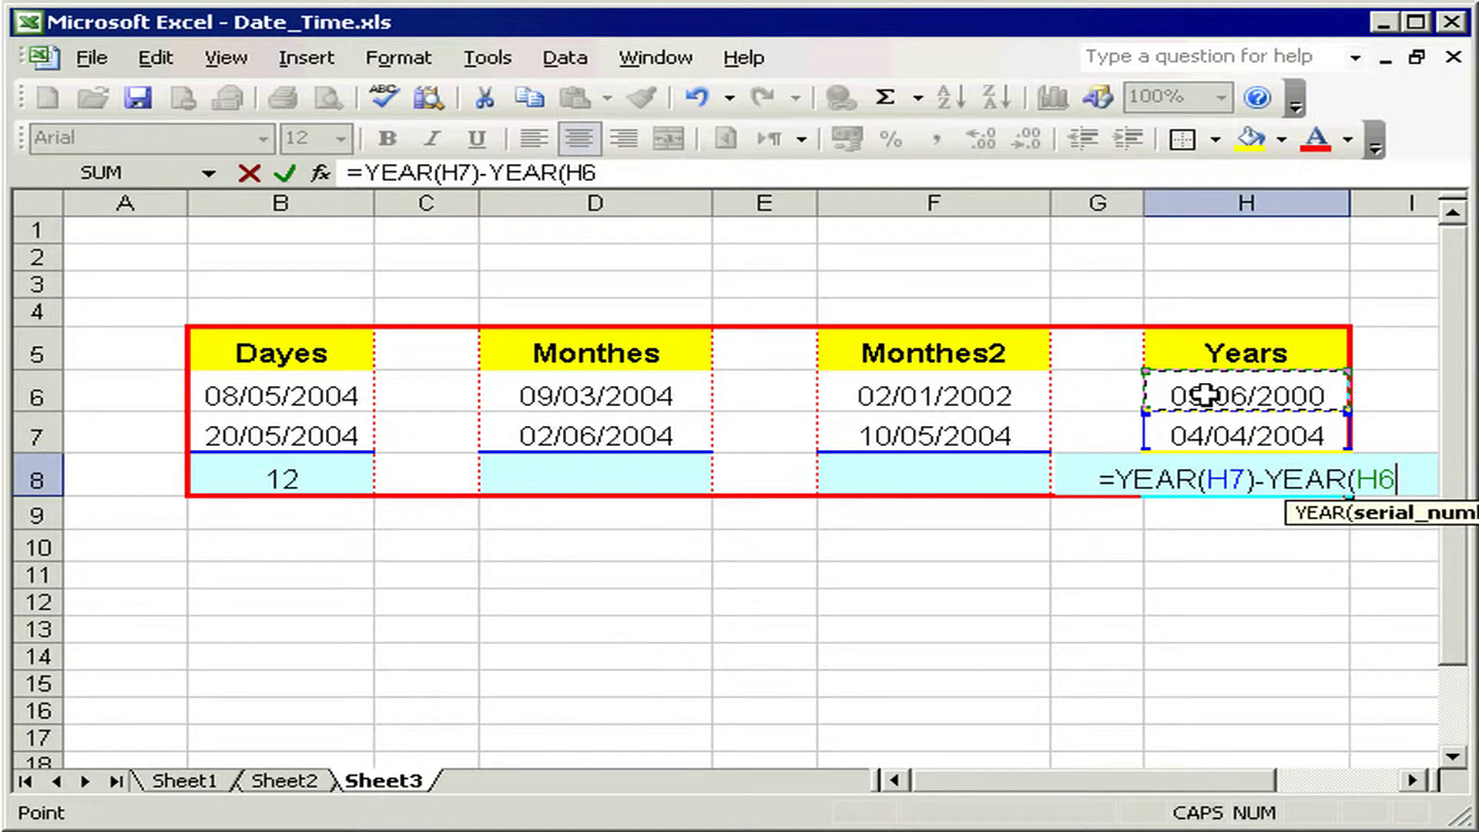
type(")")
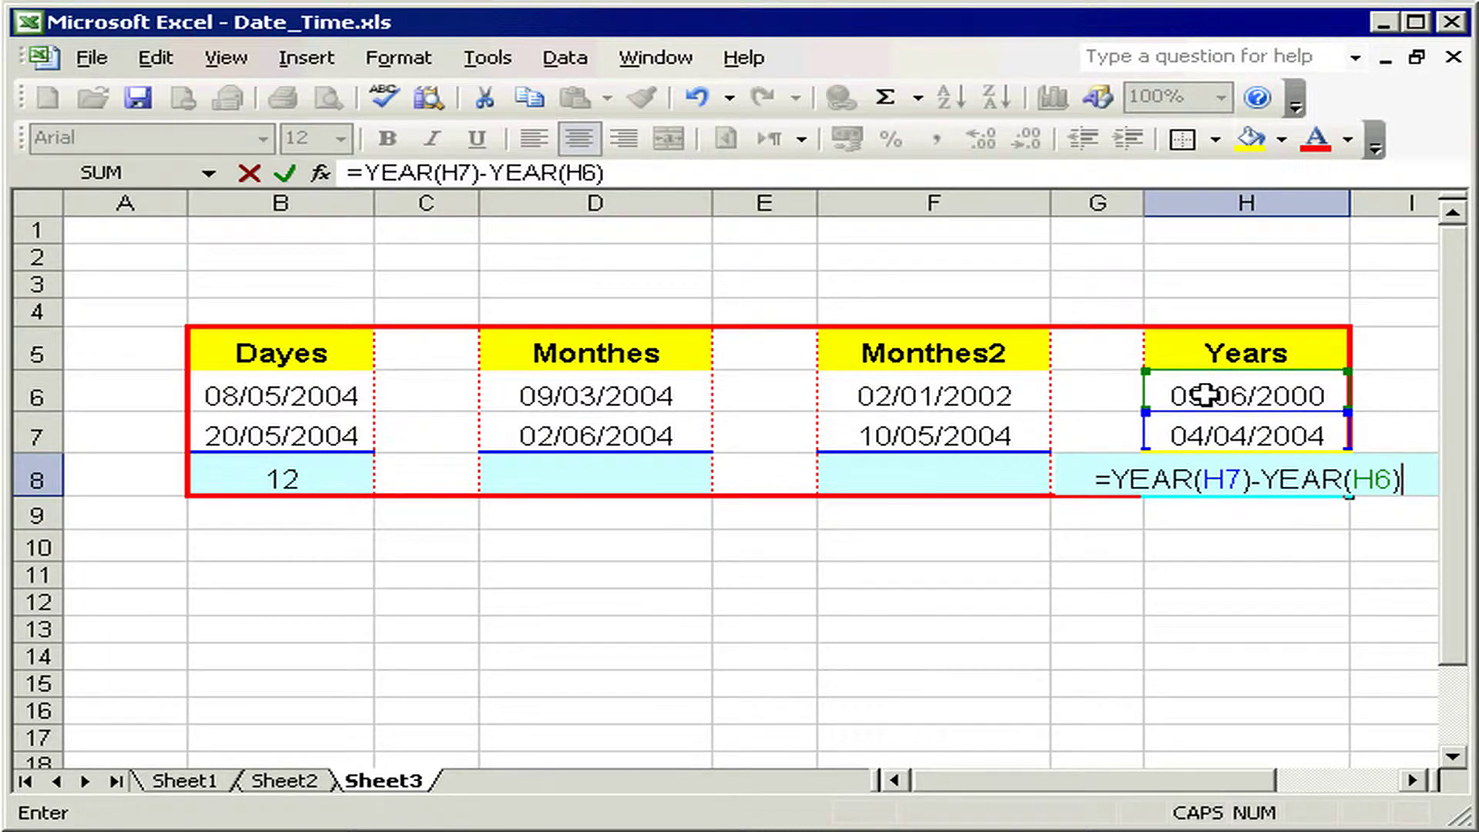
key("ctrl+Return")
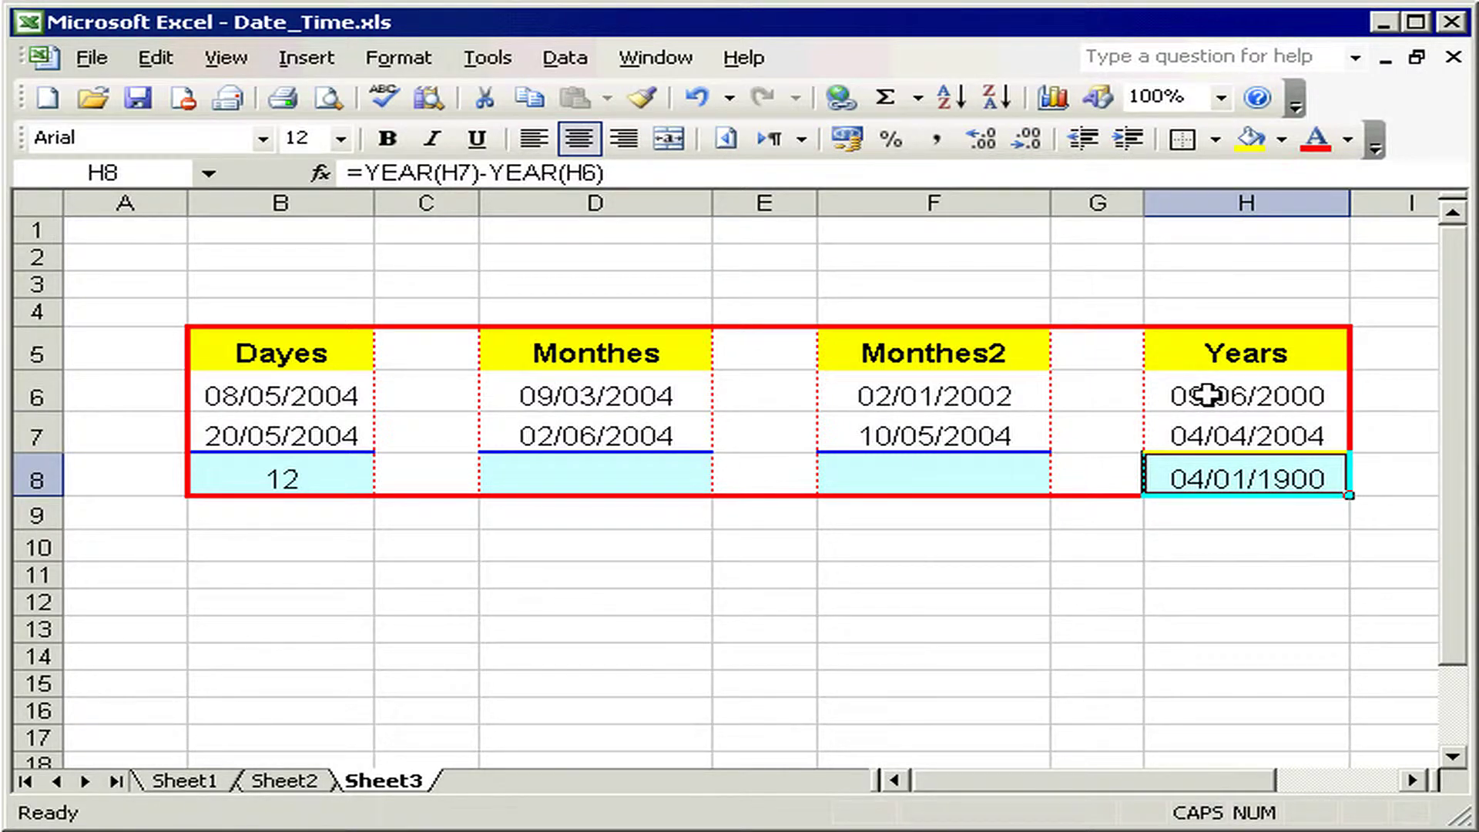
Format H8 as General so the year difference reads 4
right_click(1196, 477)
left_click(1285, 287)
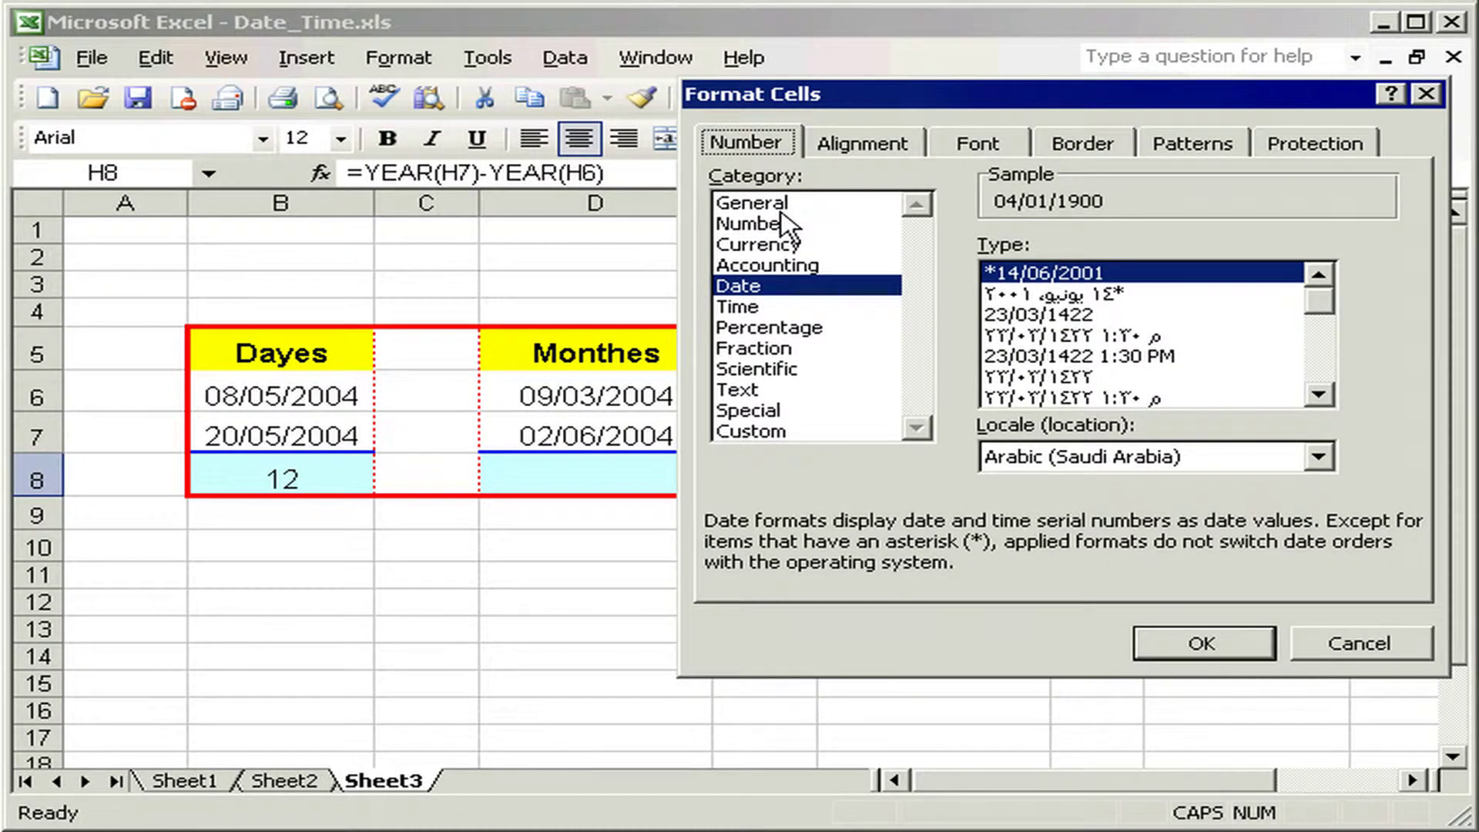
left_click(770, 207)
left_click(1203, 641)
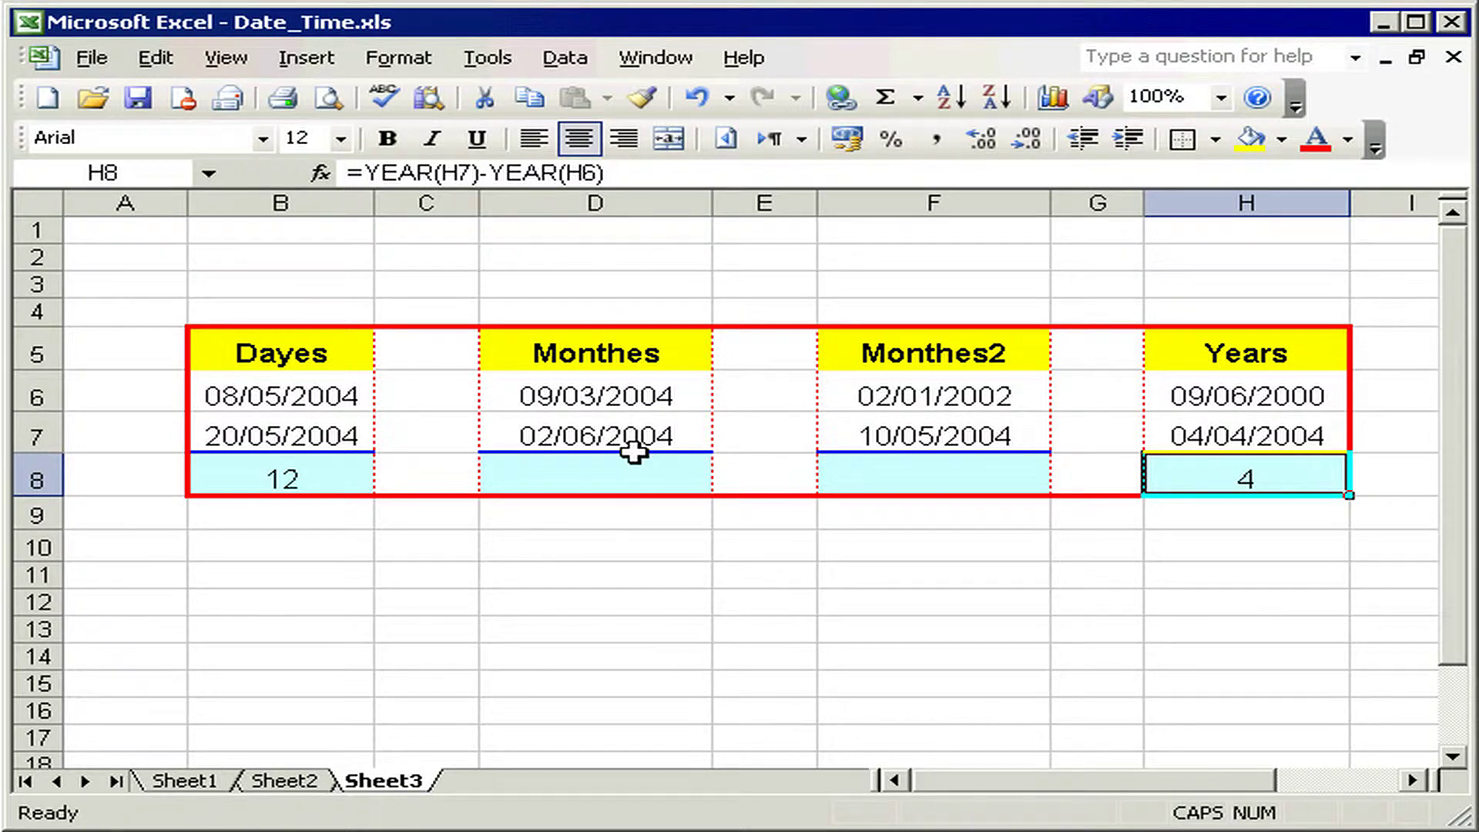
Enter =MONTH(D7)-MONTH(D6) in D8 for the month difference
left_click(555, 482)
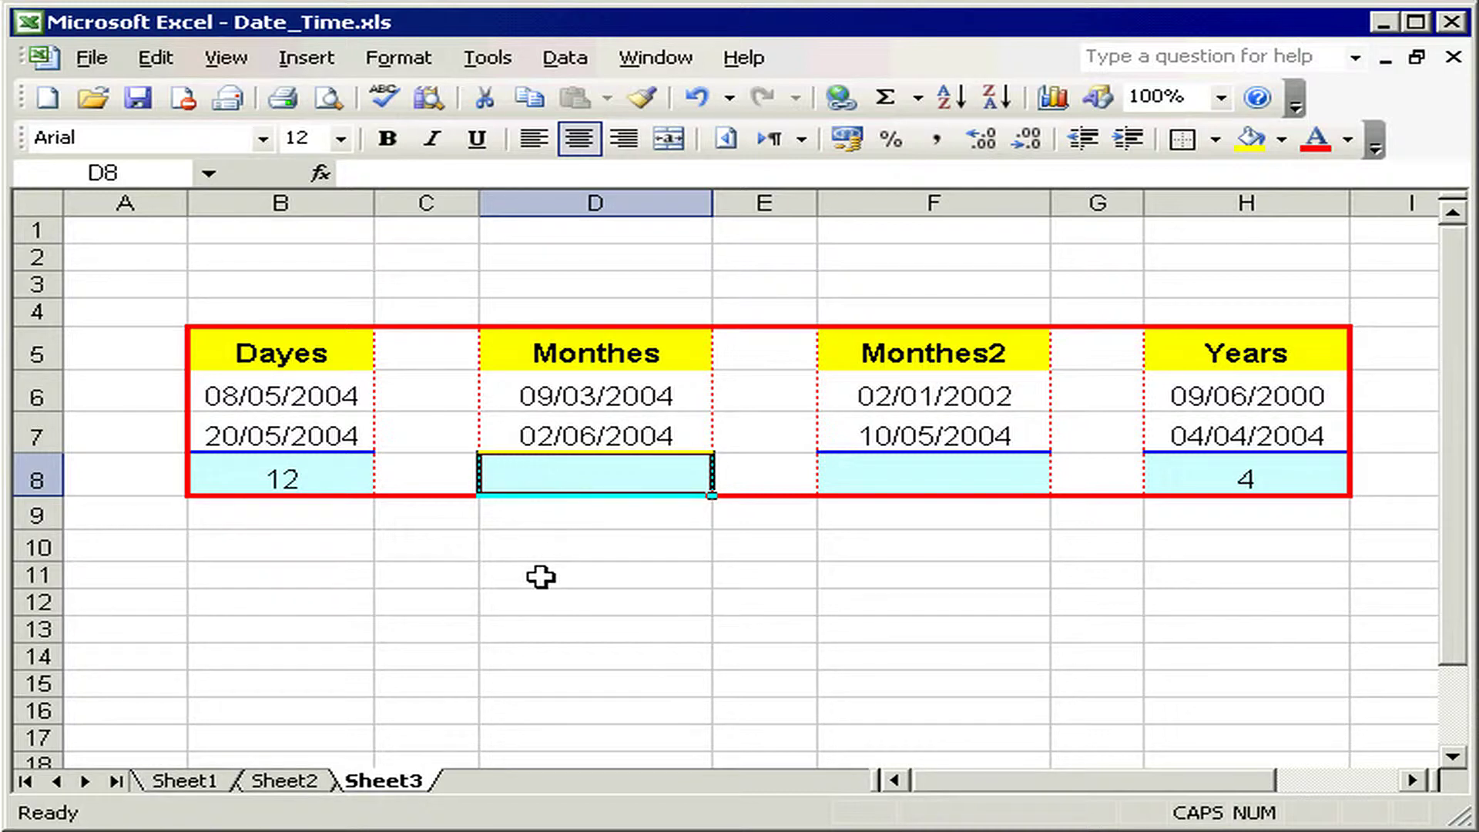
type("=")
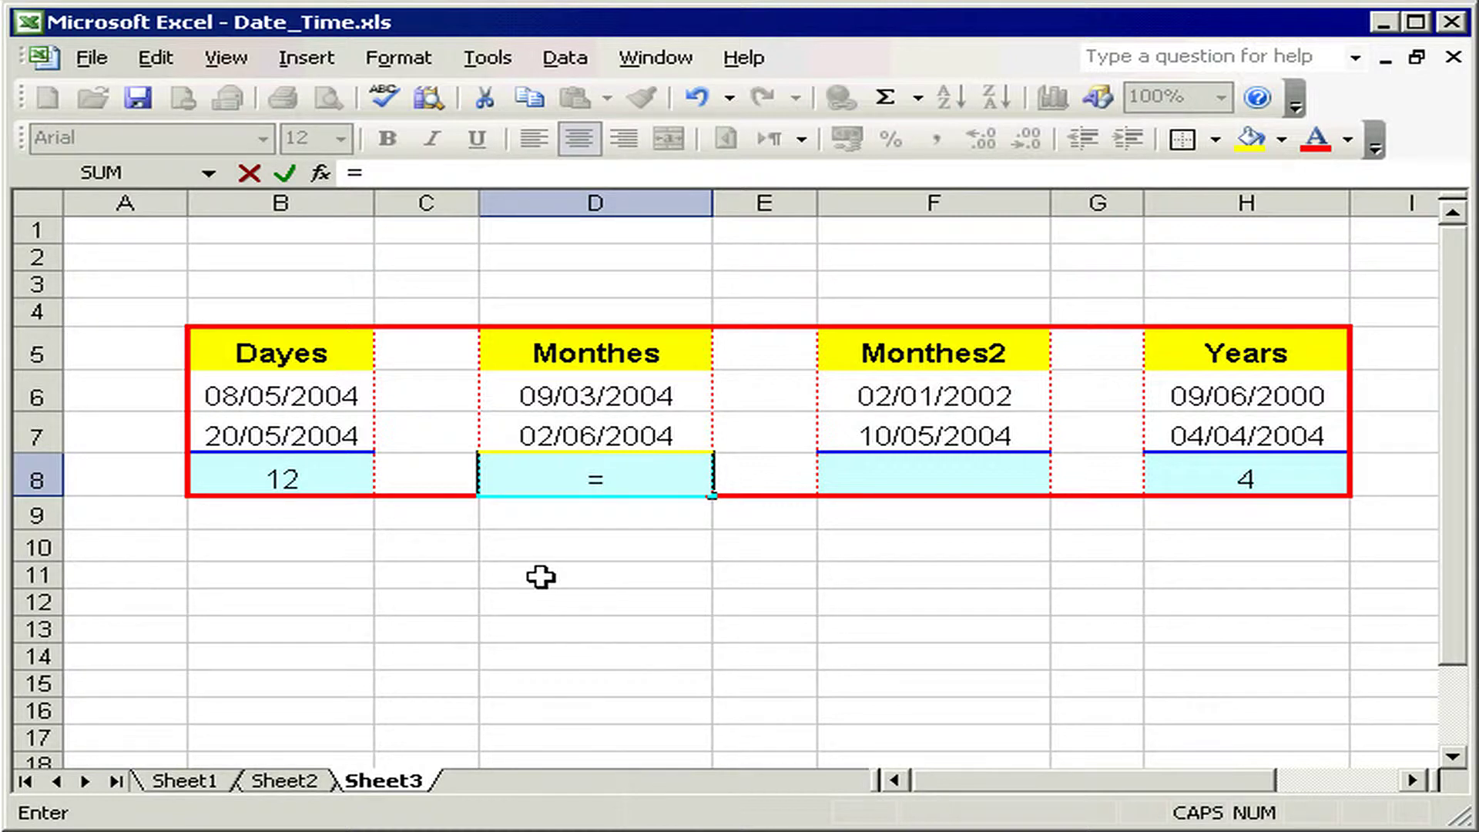
type("MO")
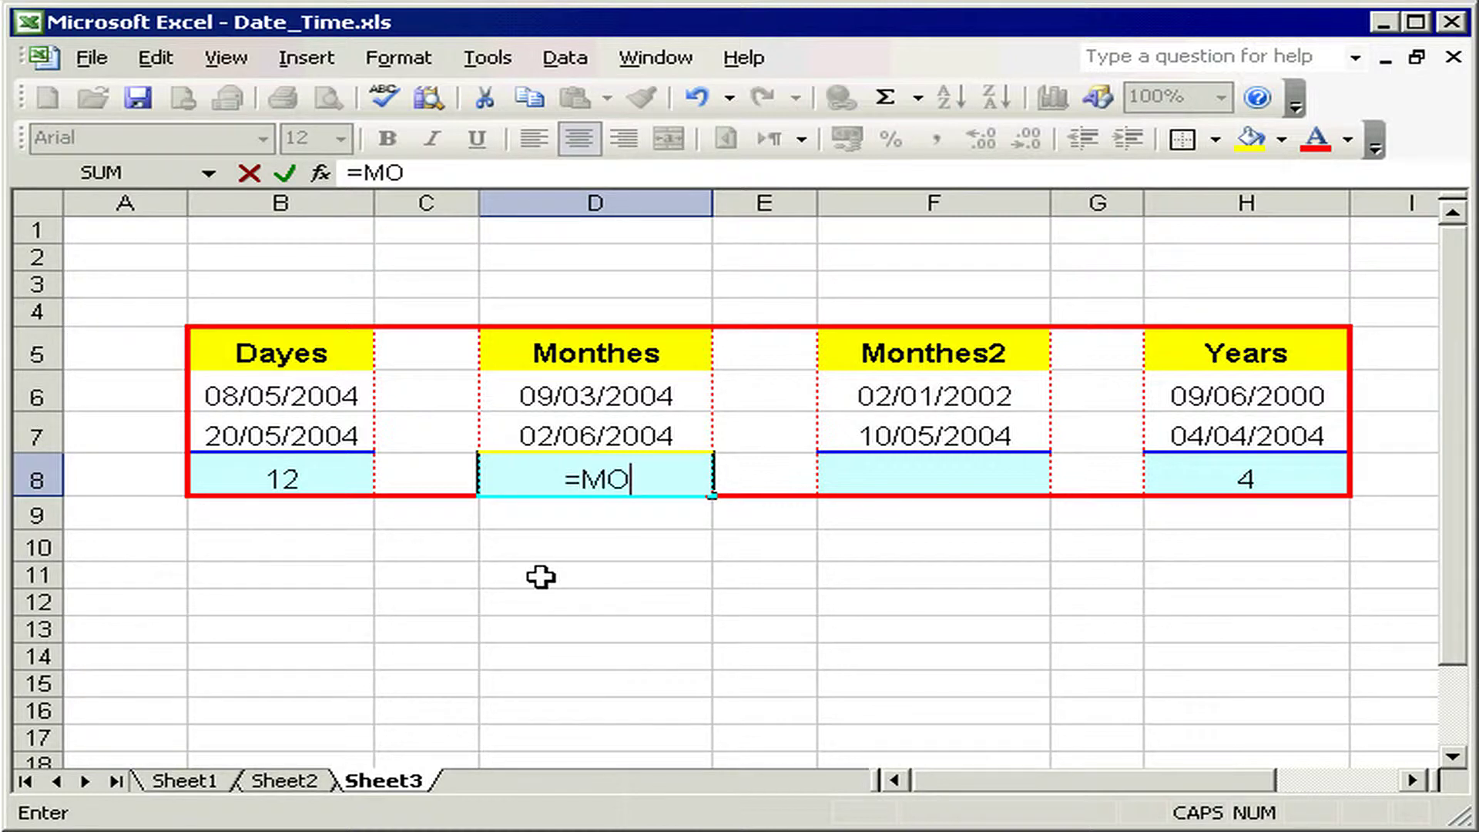
type("NTH")
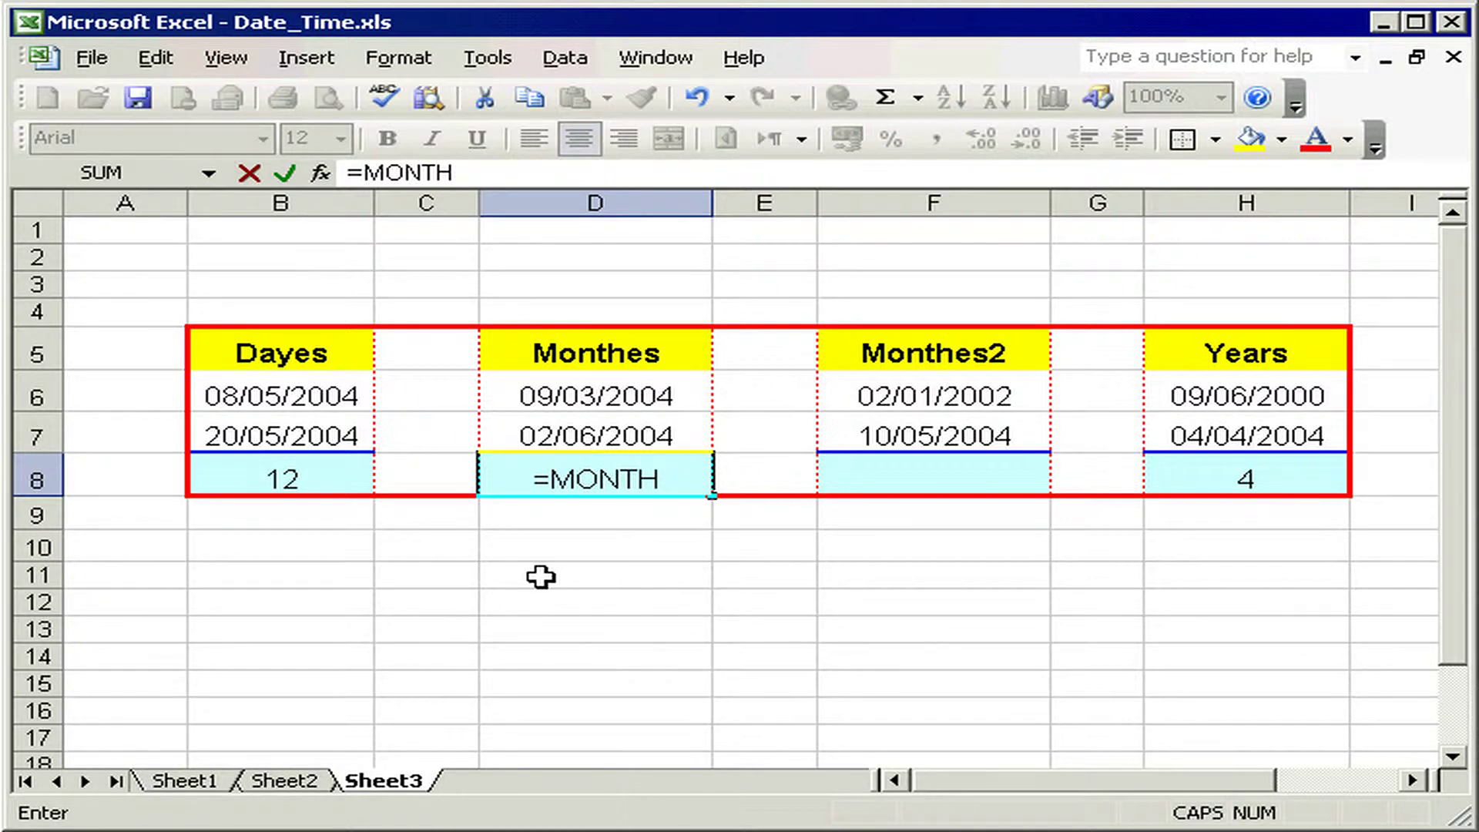
type("(")
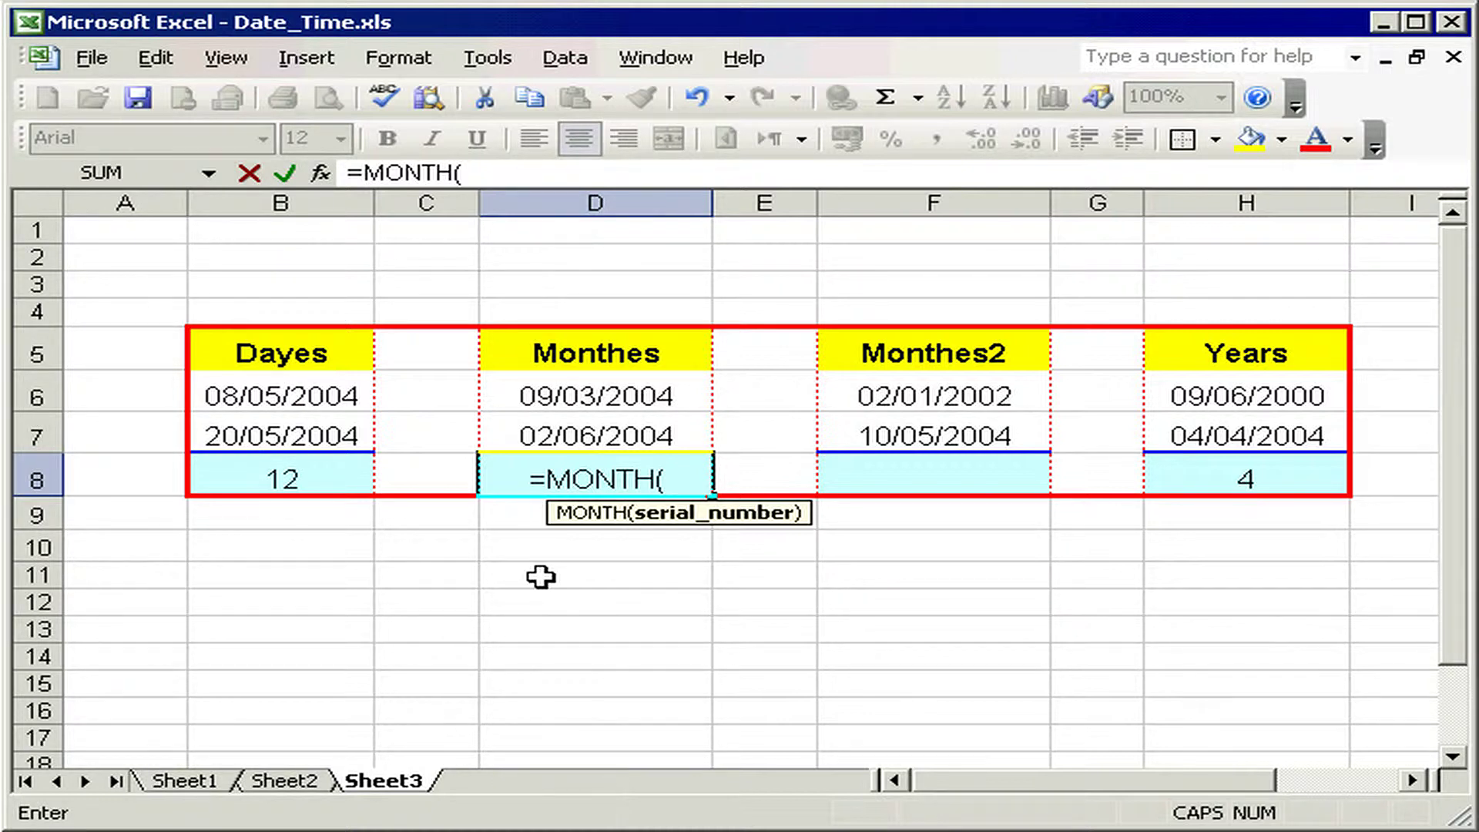
left_click(583, 431)
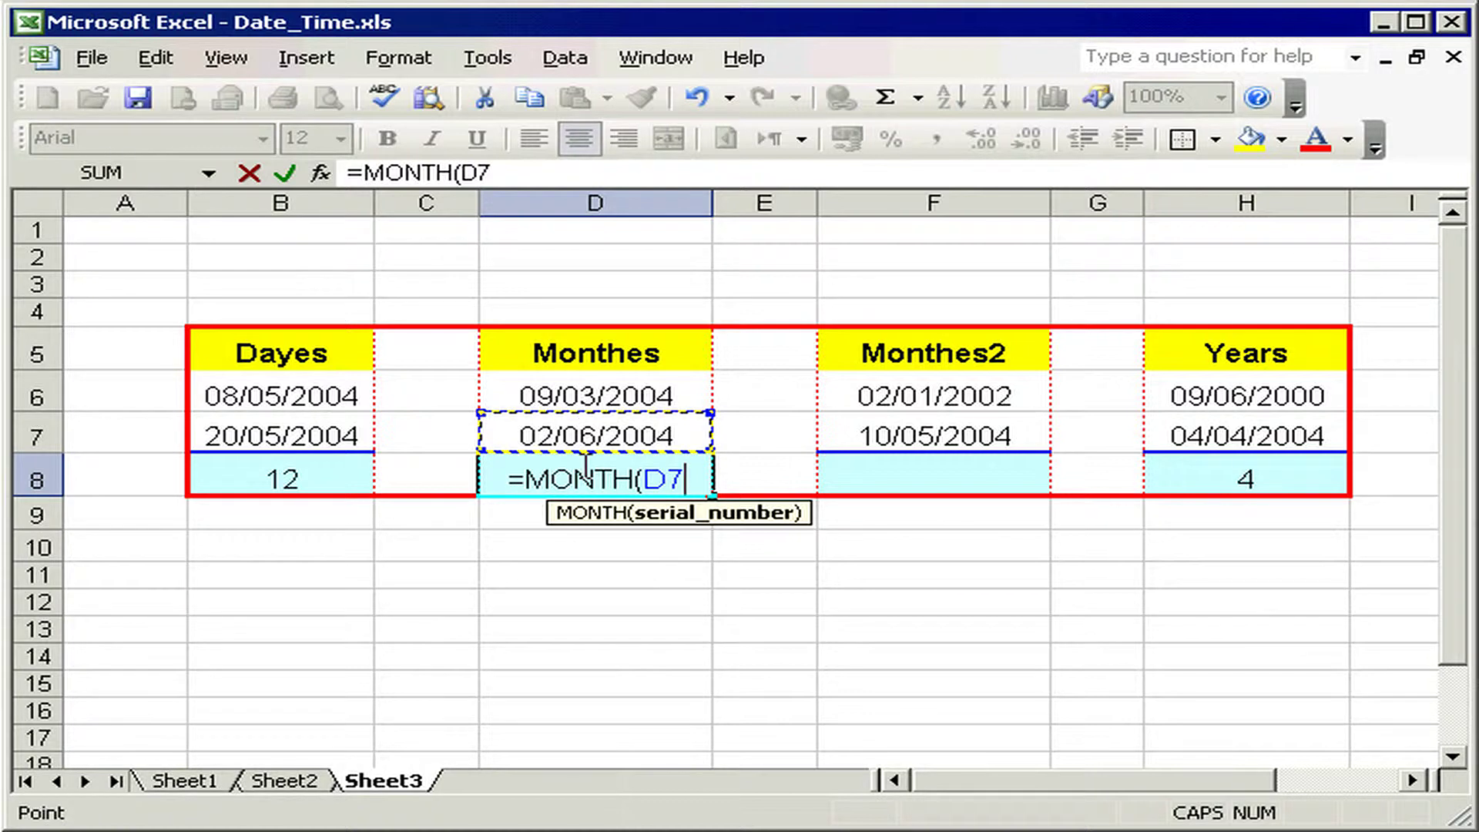
type(")")
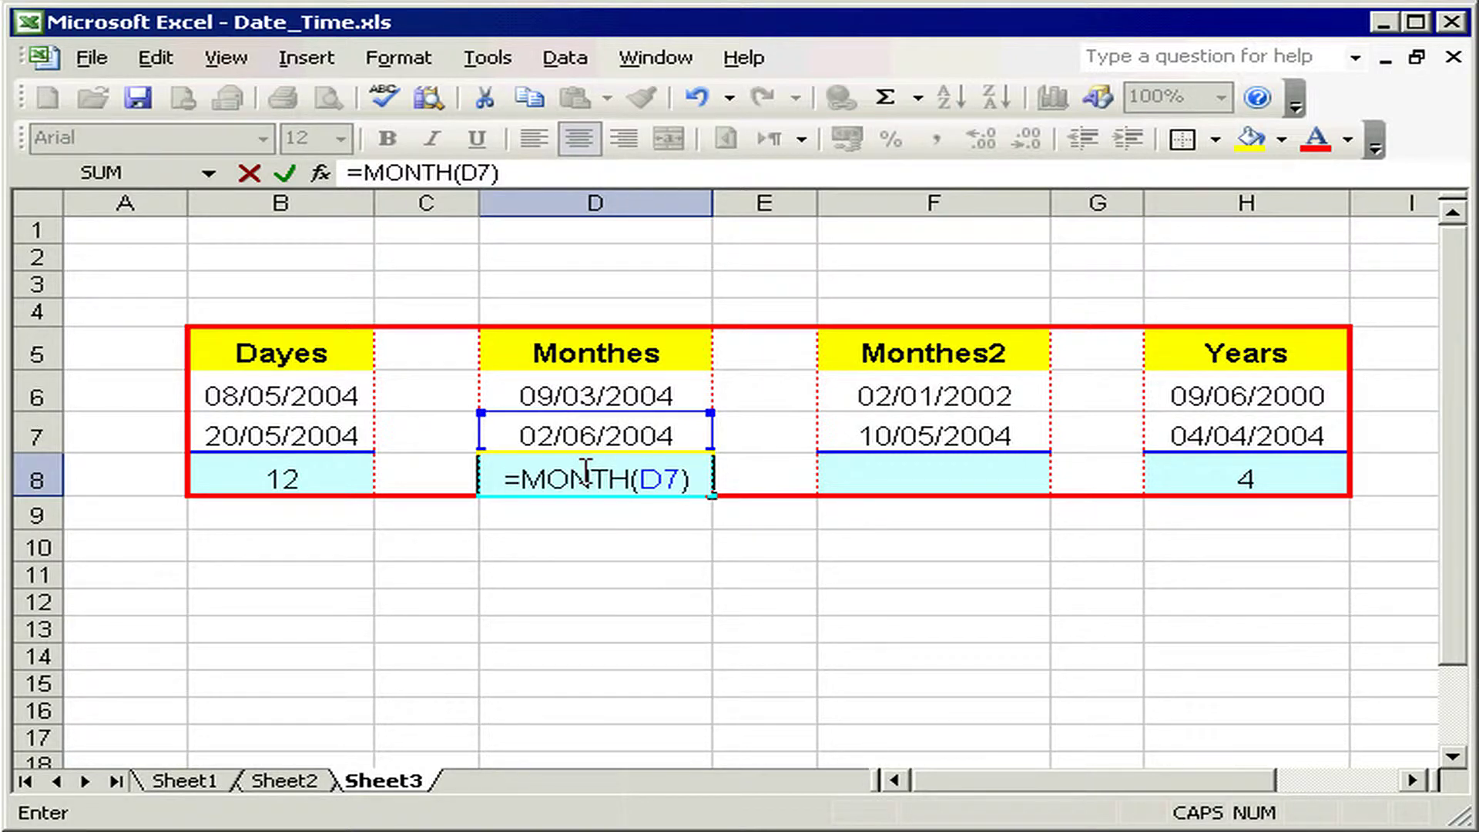
type("-")
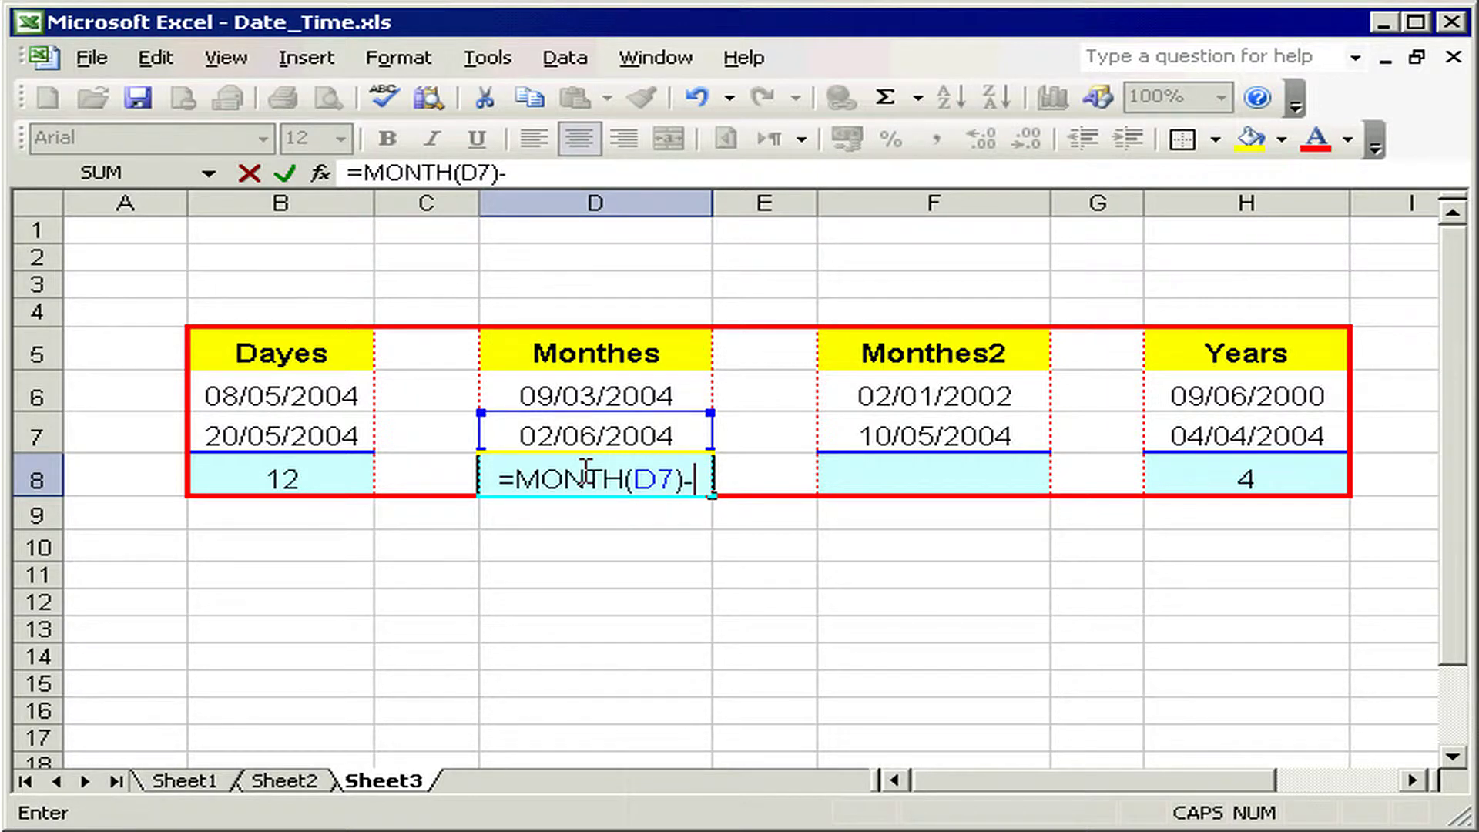
type("M")
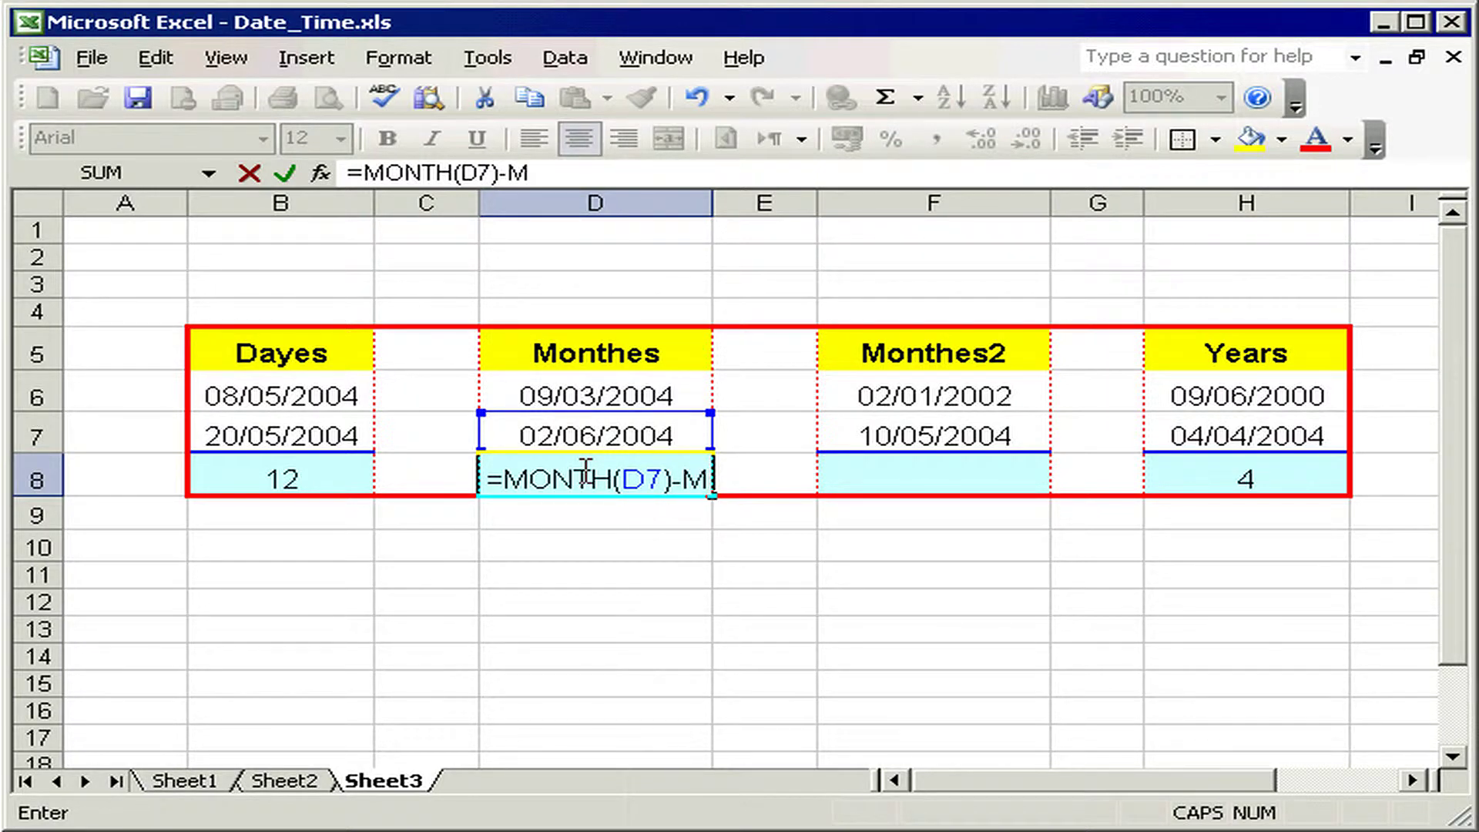
type("ONTH")
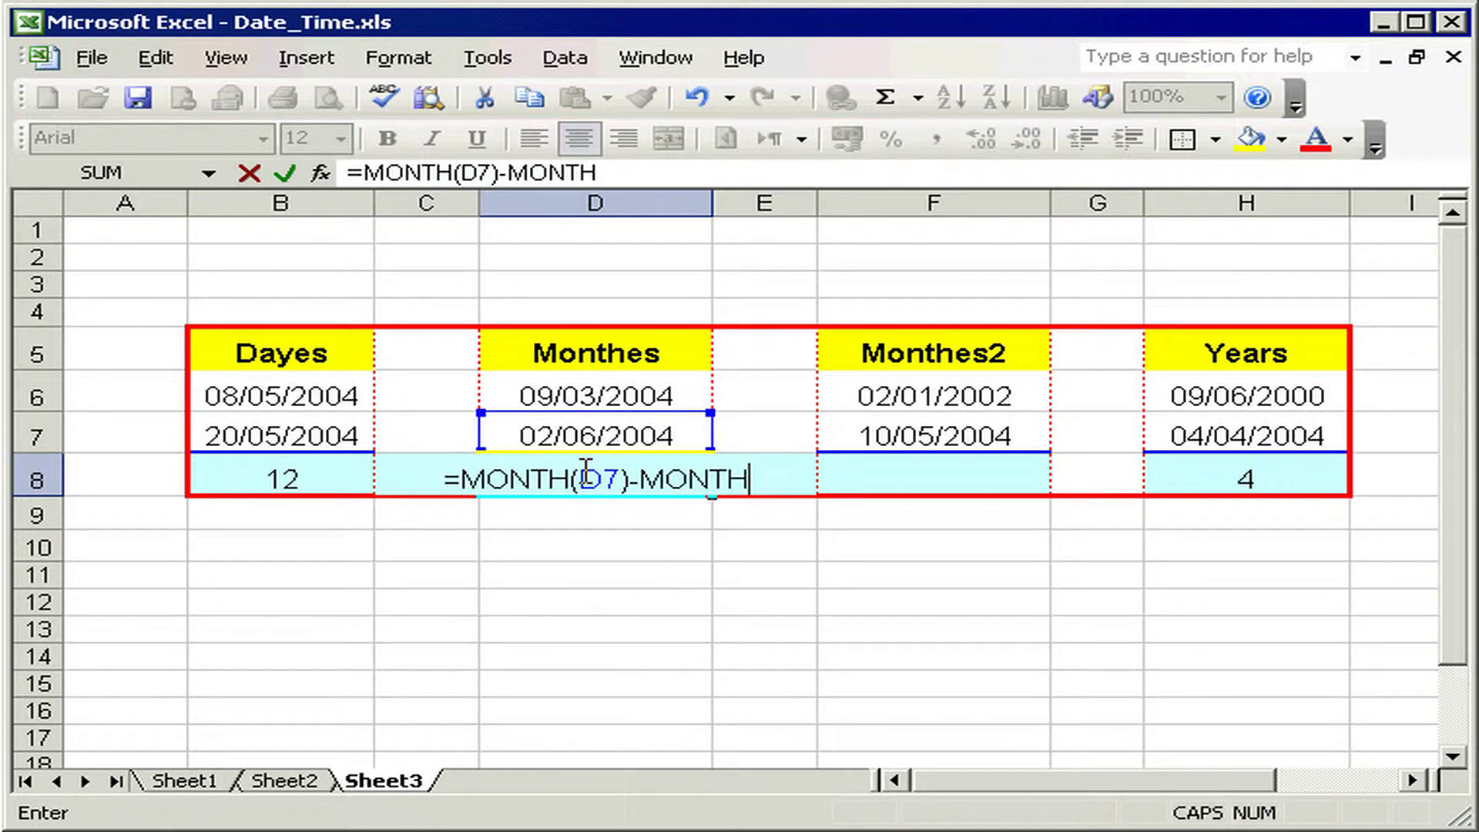
type("(")
left_click(583, 396)
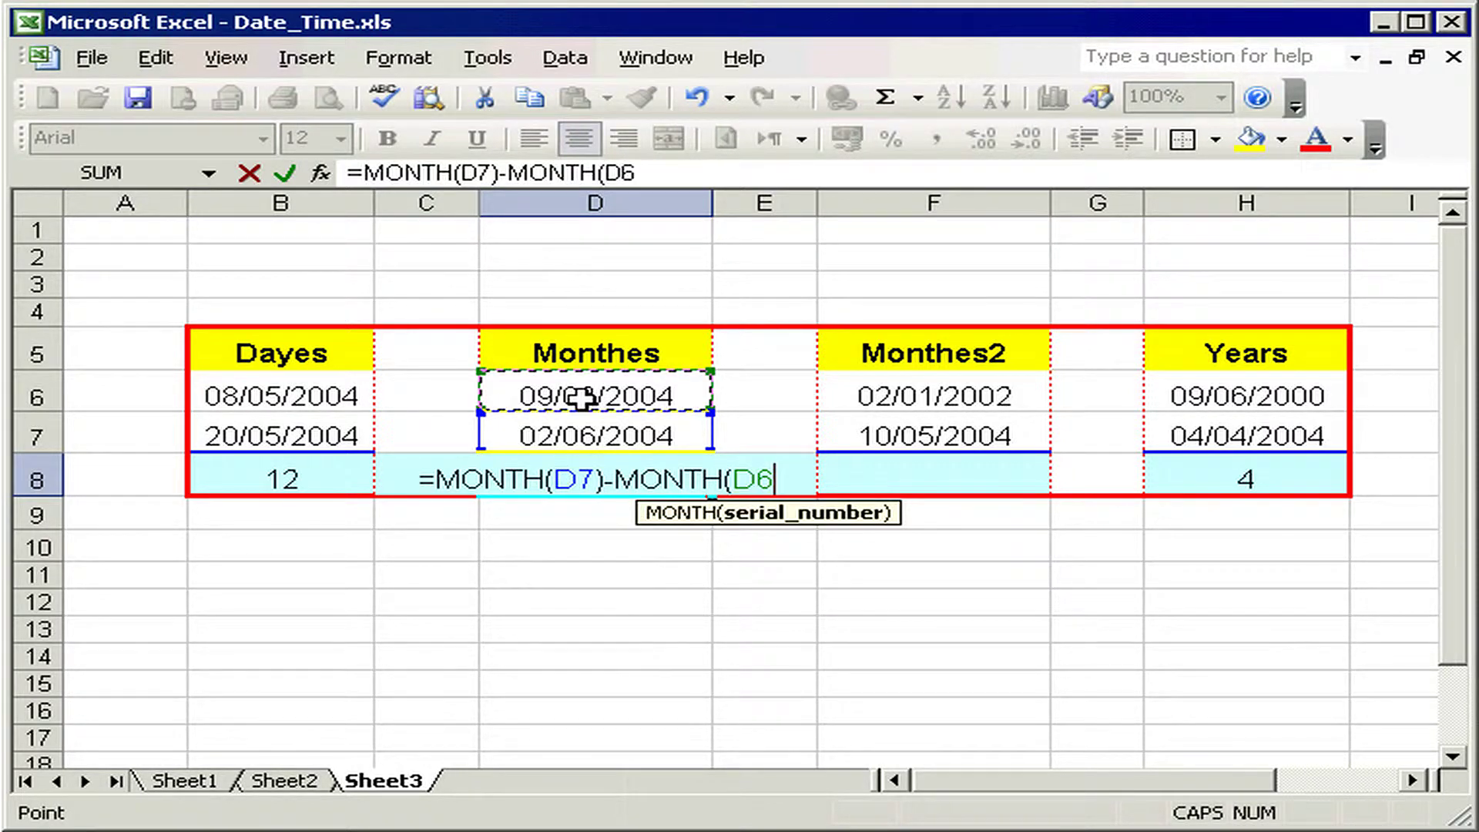
type(")")
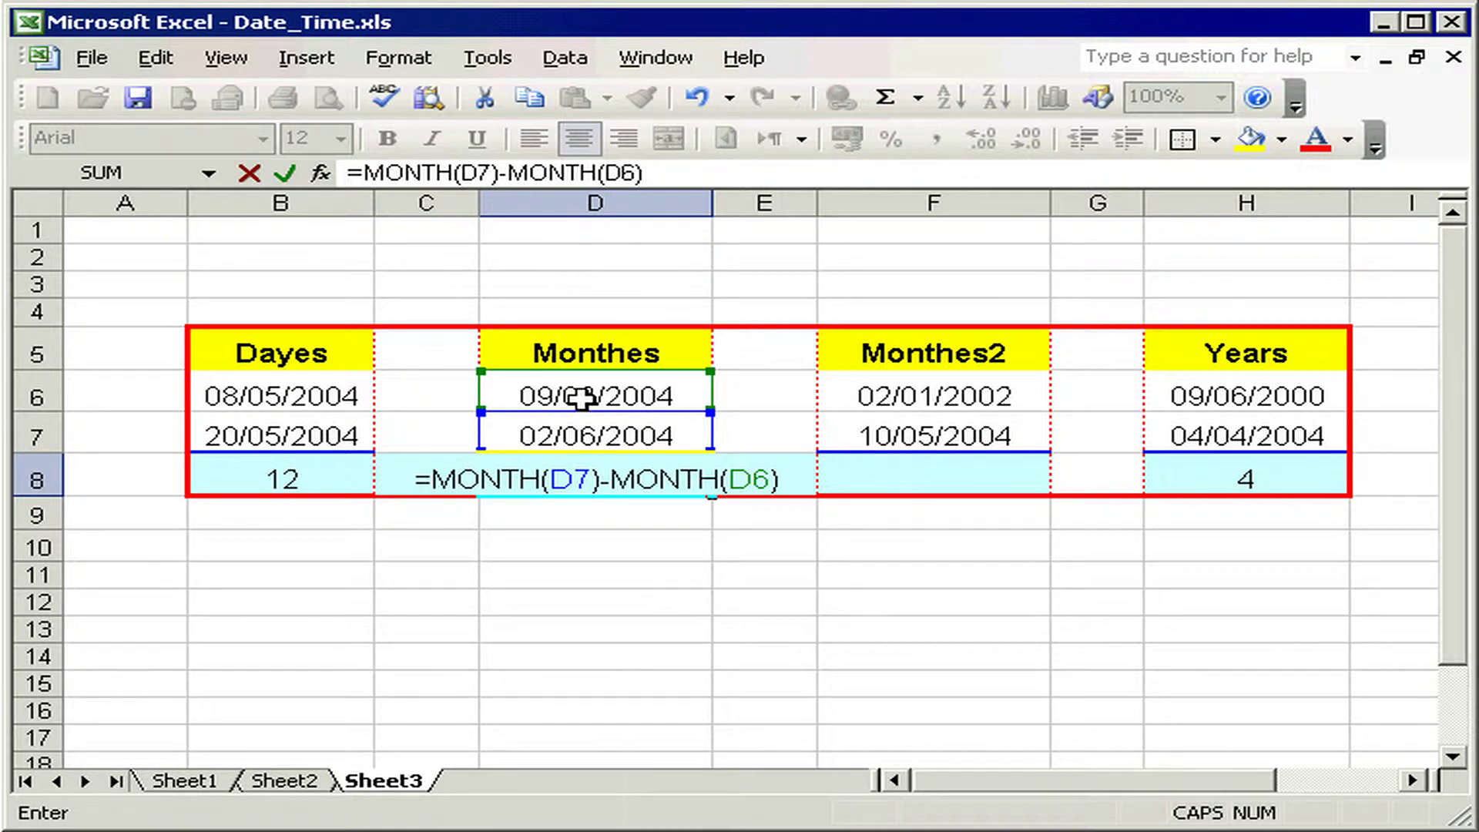
key("ctrl+Return")
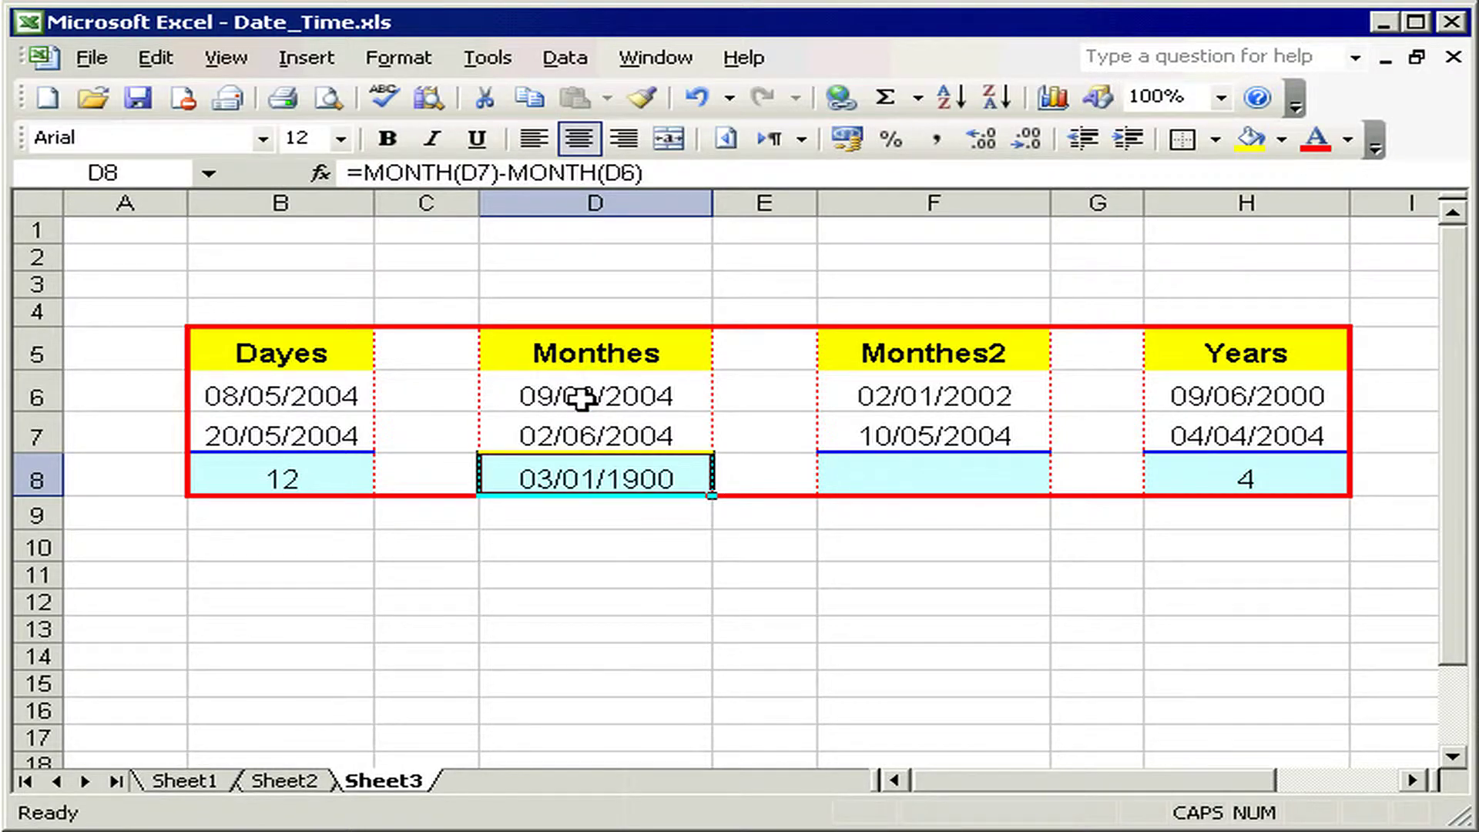
Apply the General number format to D8 so it shows 3
key("ctrl+1")
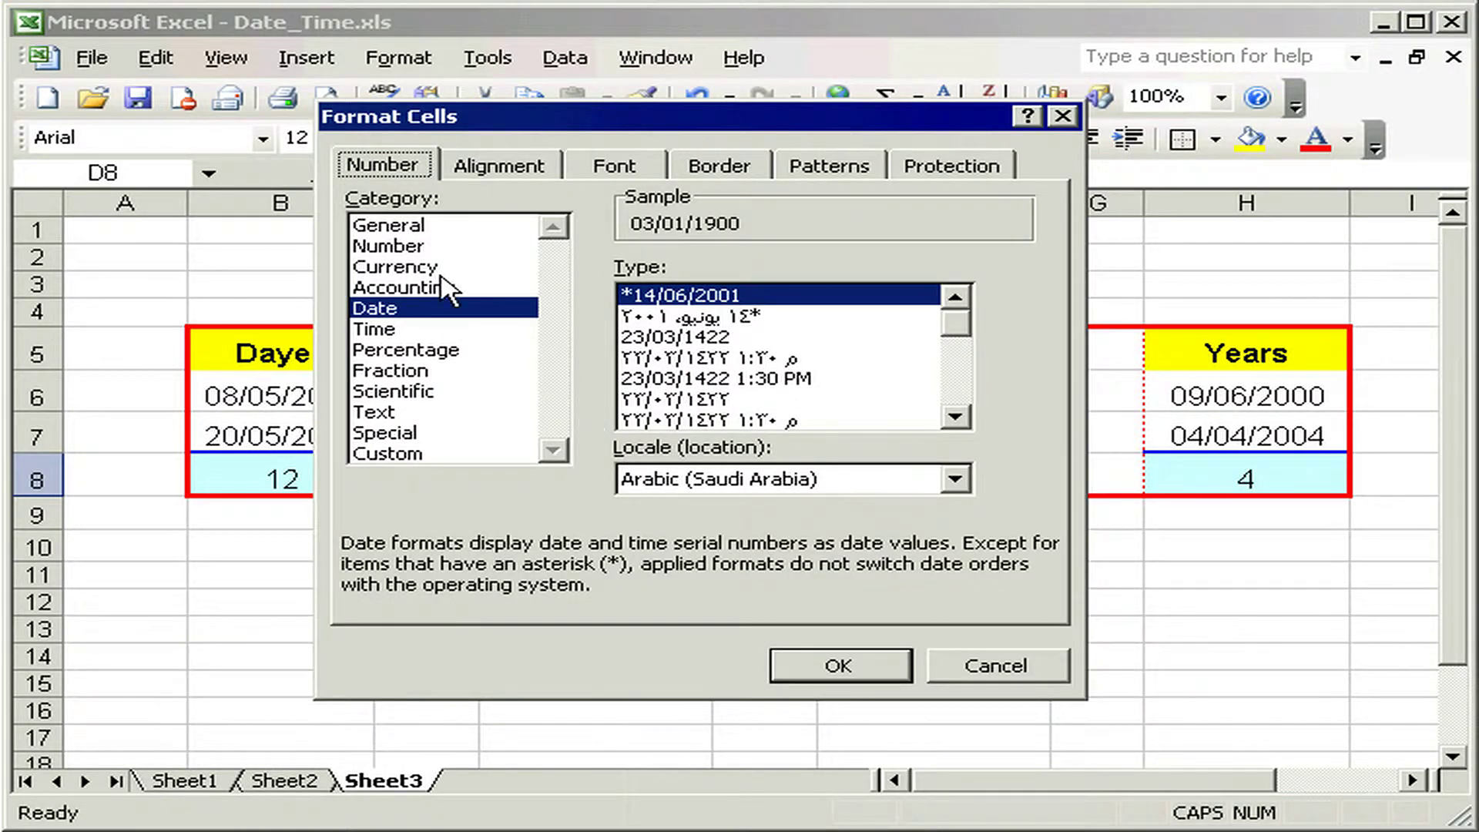
left_click(389, 225)
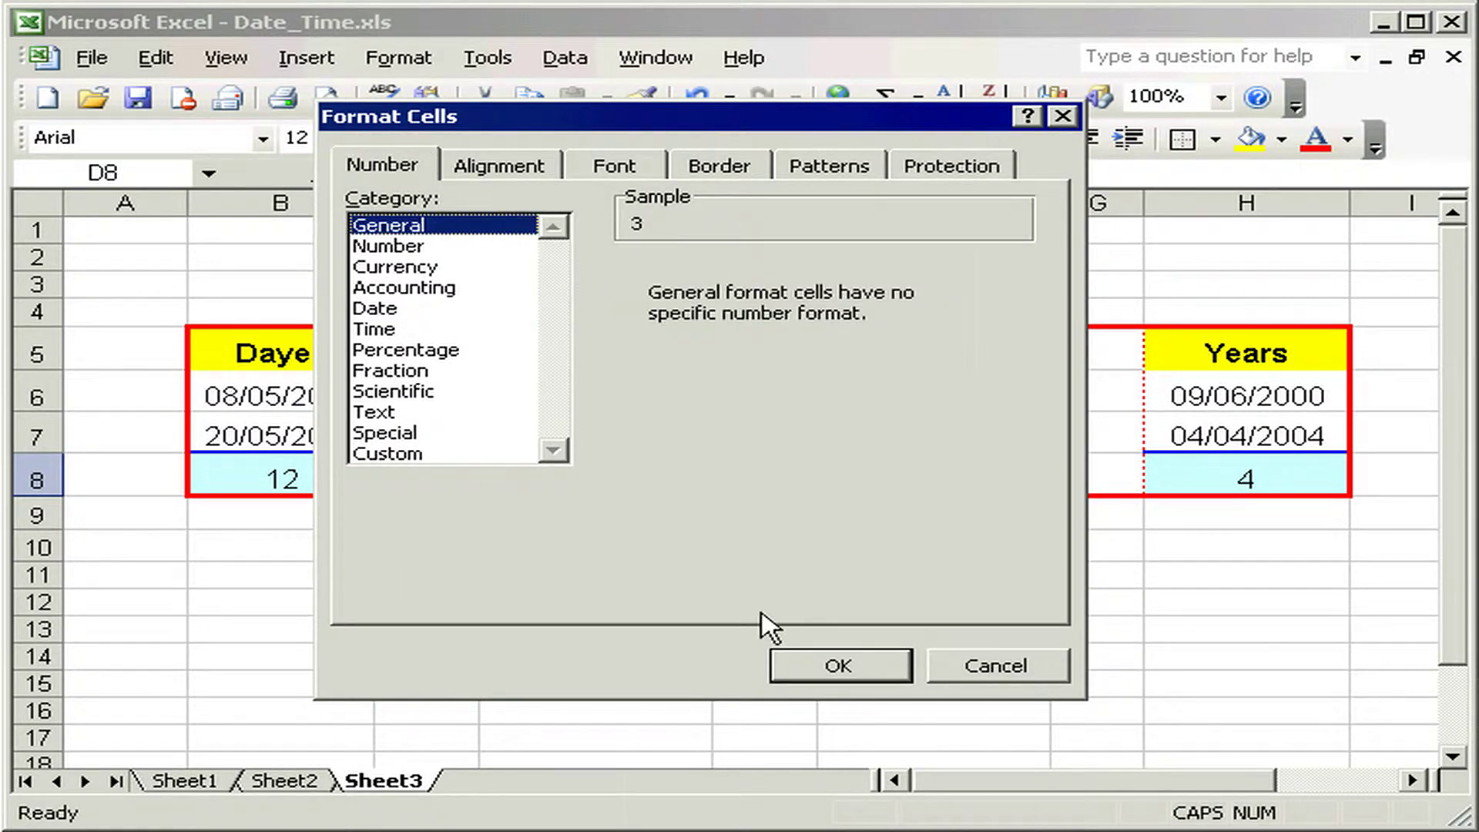
left_click(822, 667)
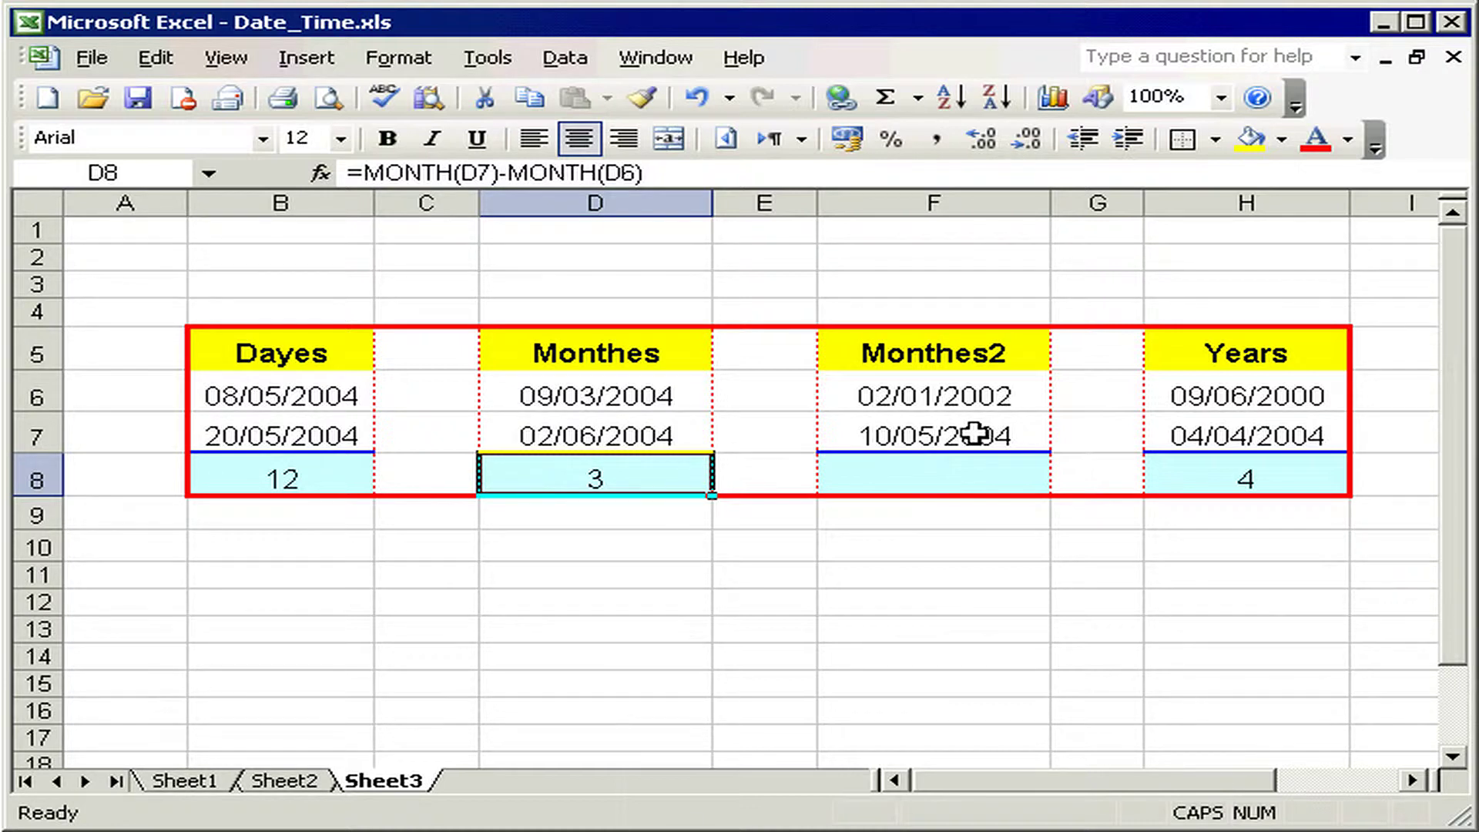
Type =YEAR(F7)-YEAR(F6) into F8 without committing it
left_click(962, 478)
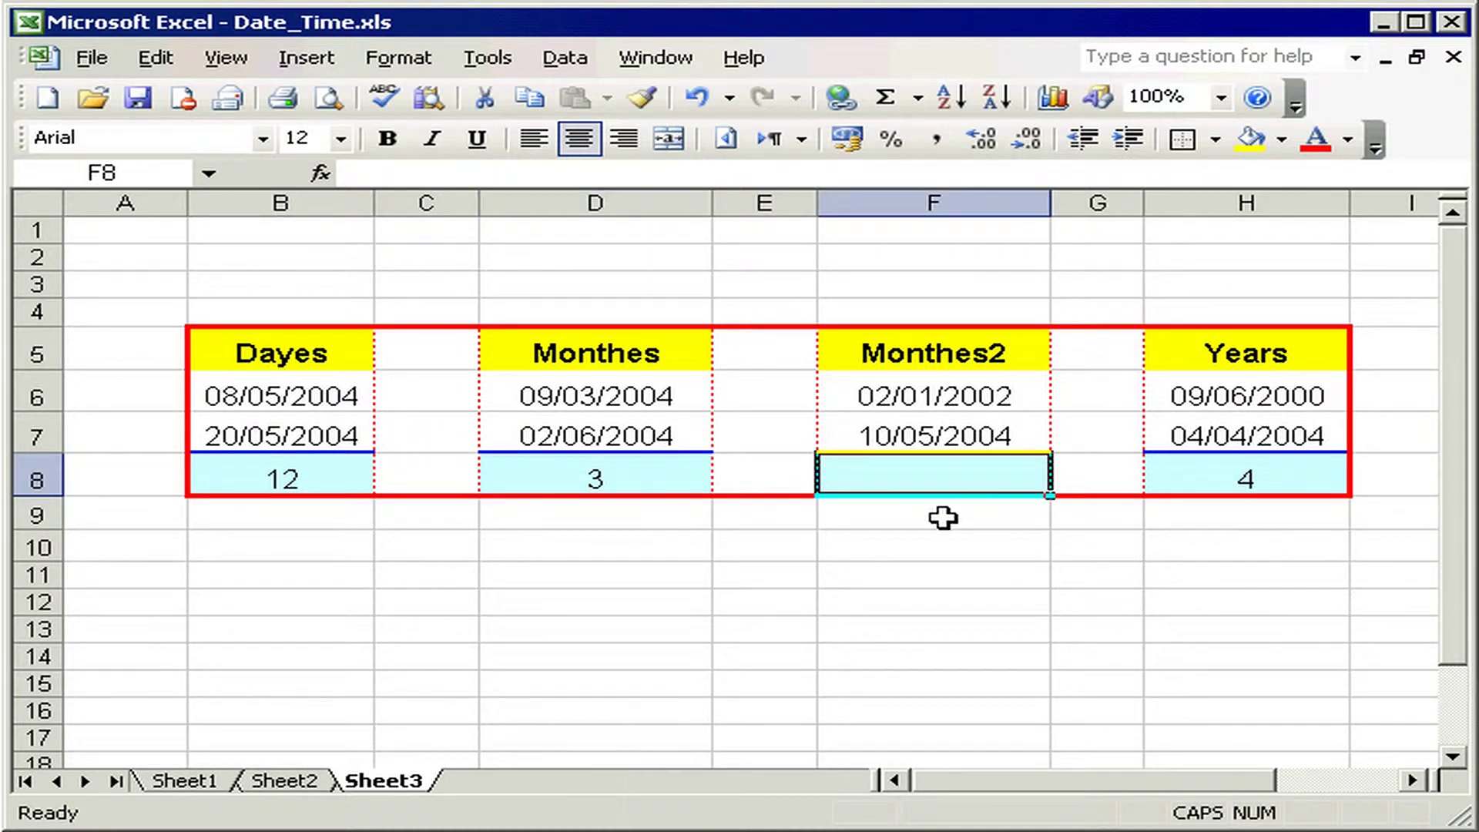
type("=")
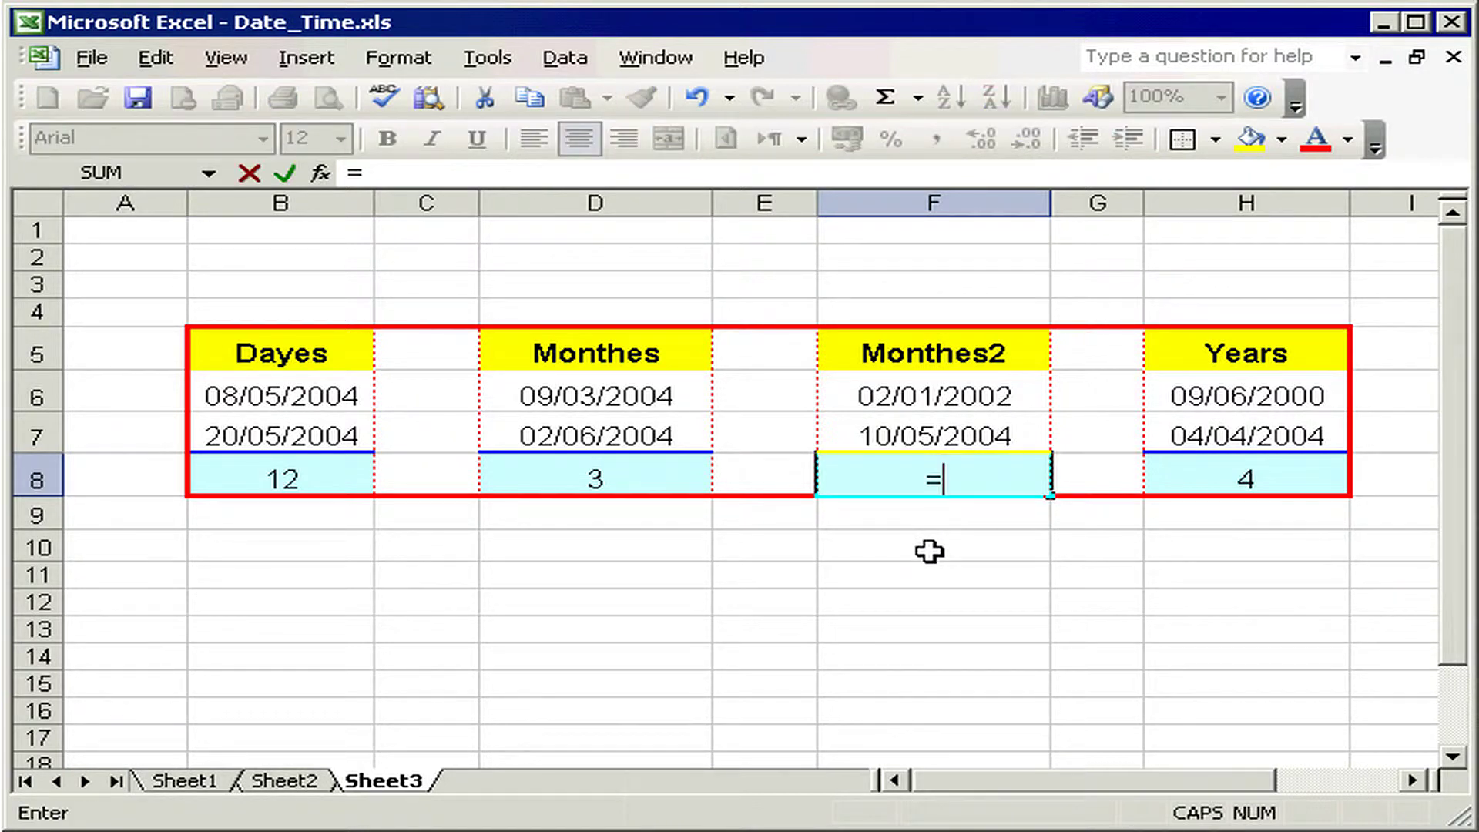
type("YEAR")
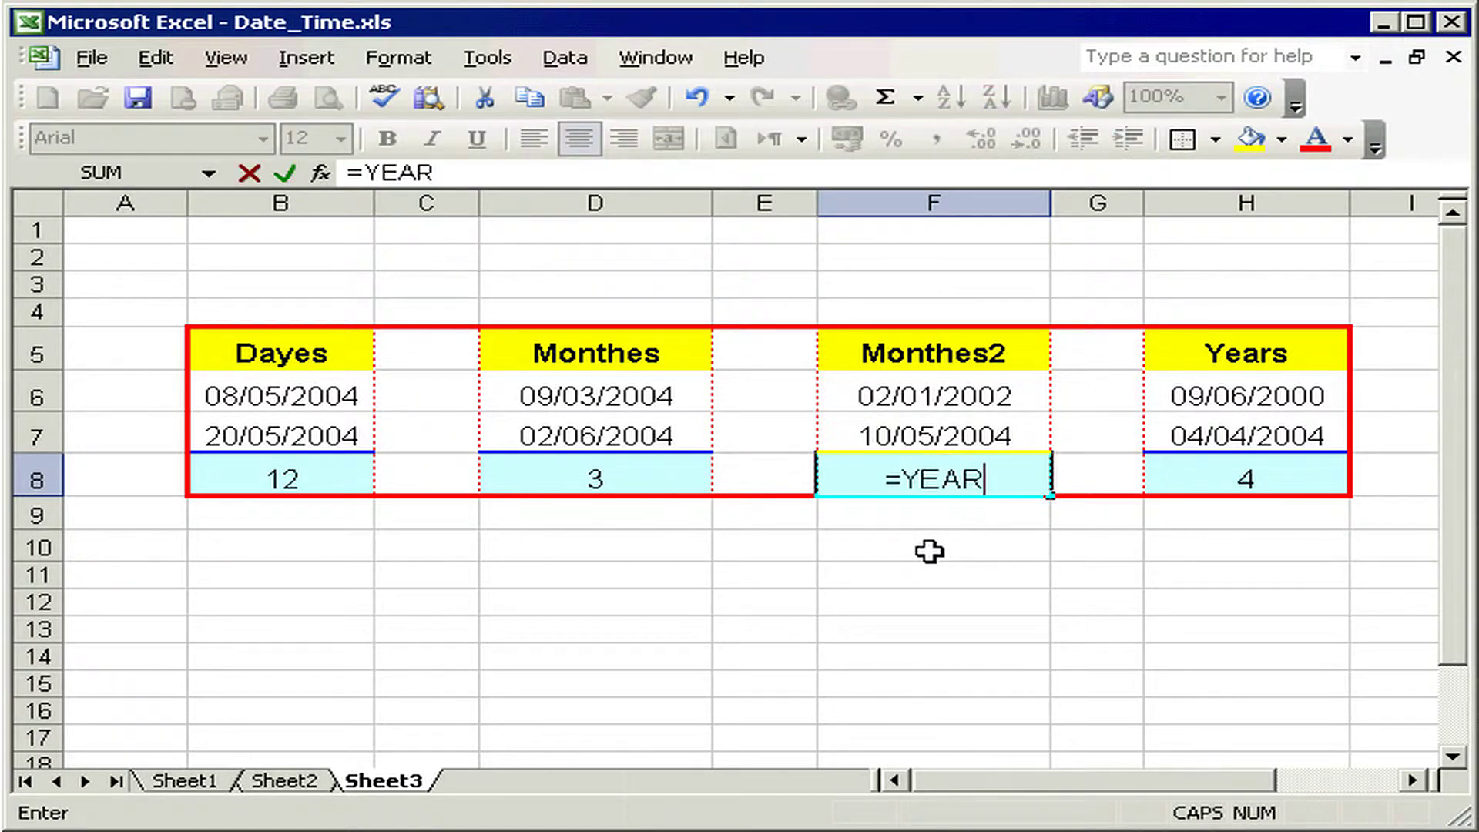
type("(")
left_click(920, 439)
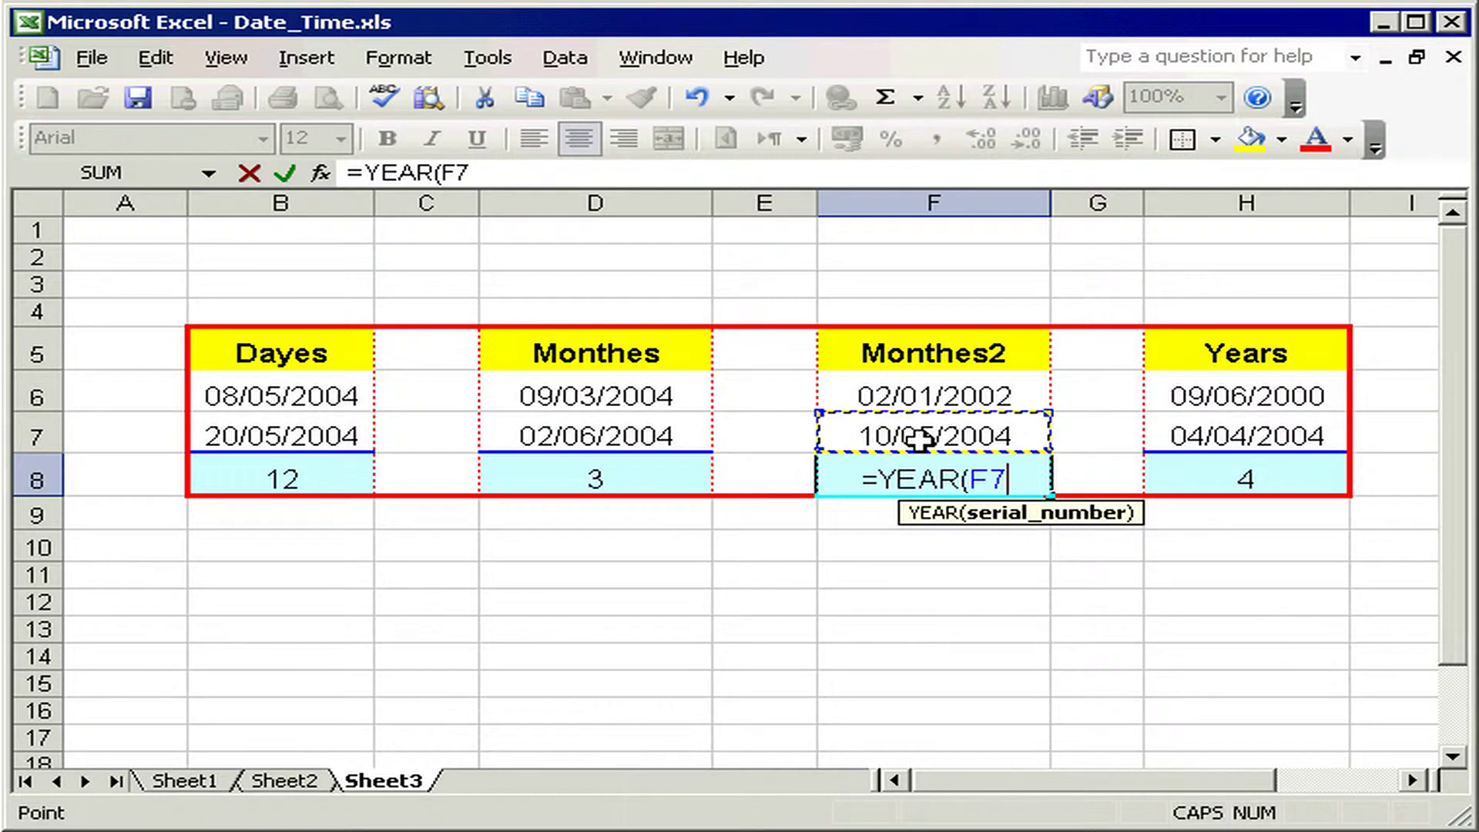
type(")-")
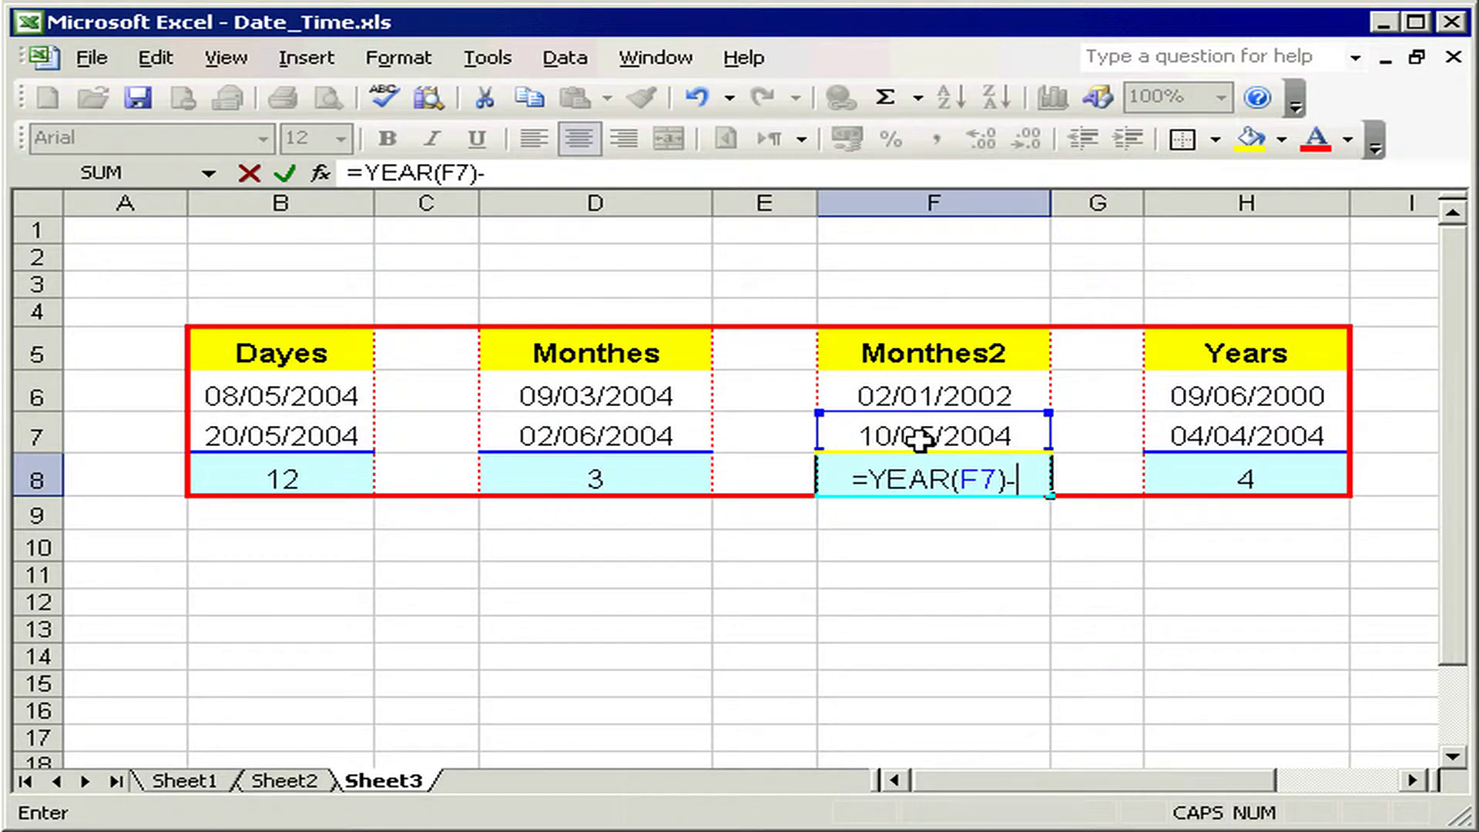
type("YEAR")
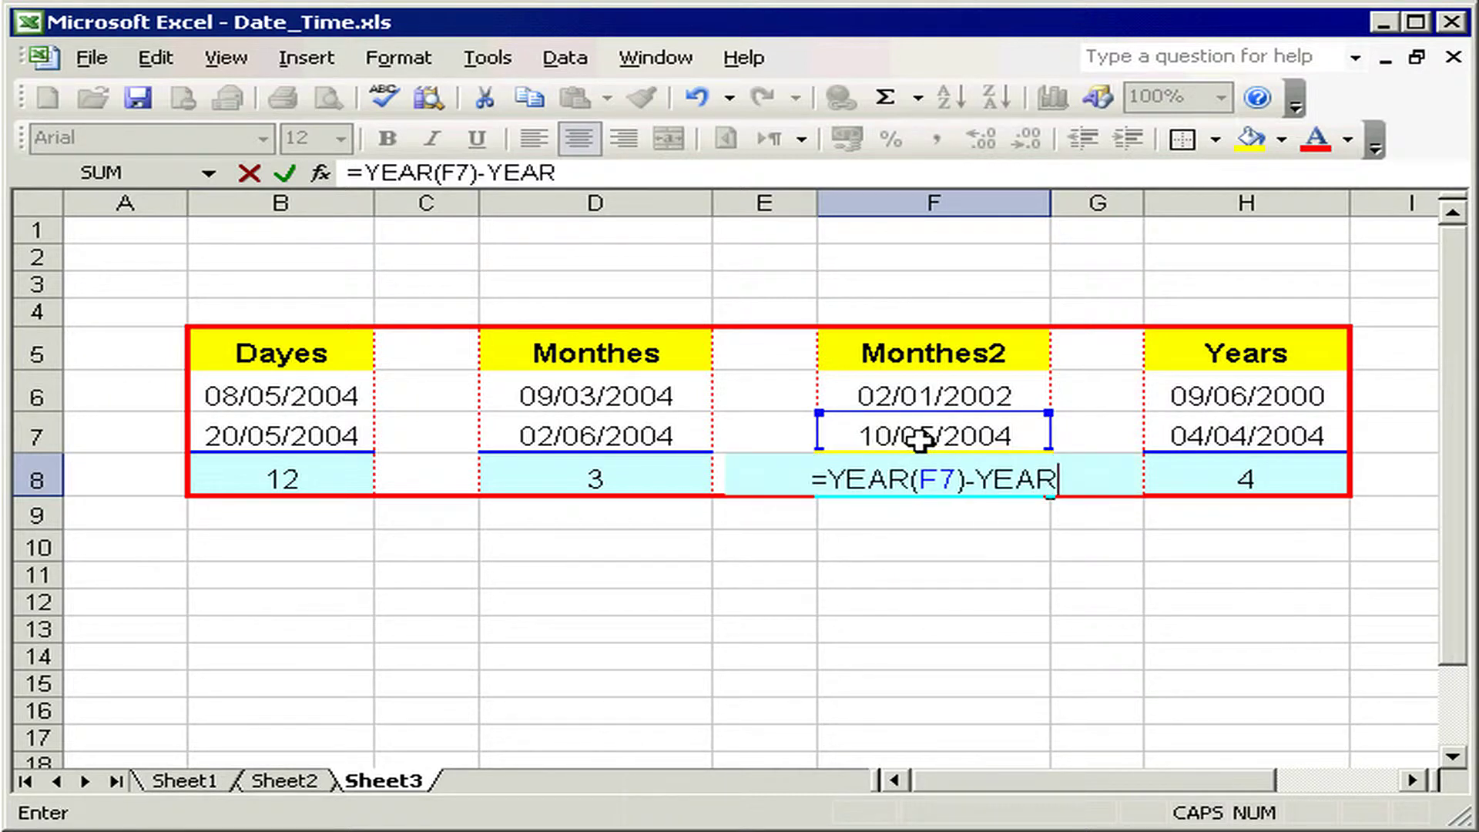
type("(")
left_click(915, 393)
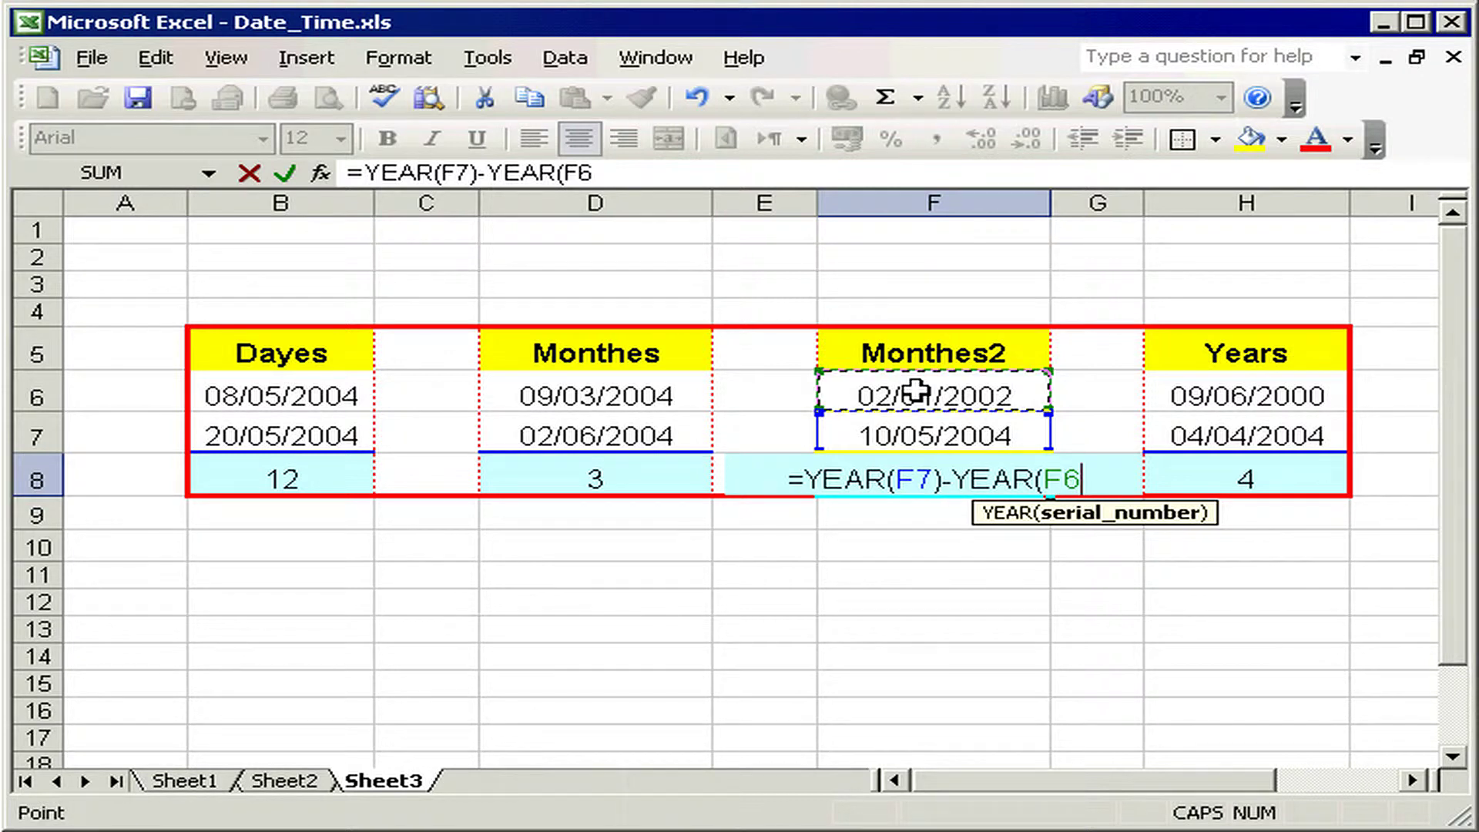
type(")")
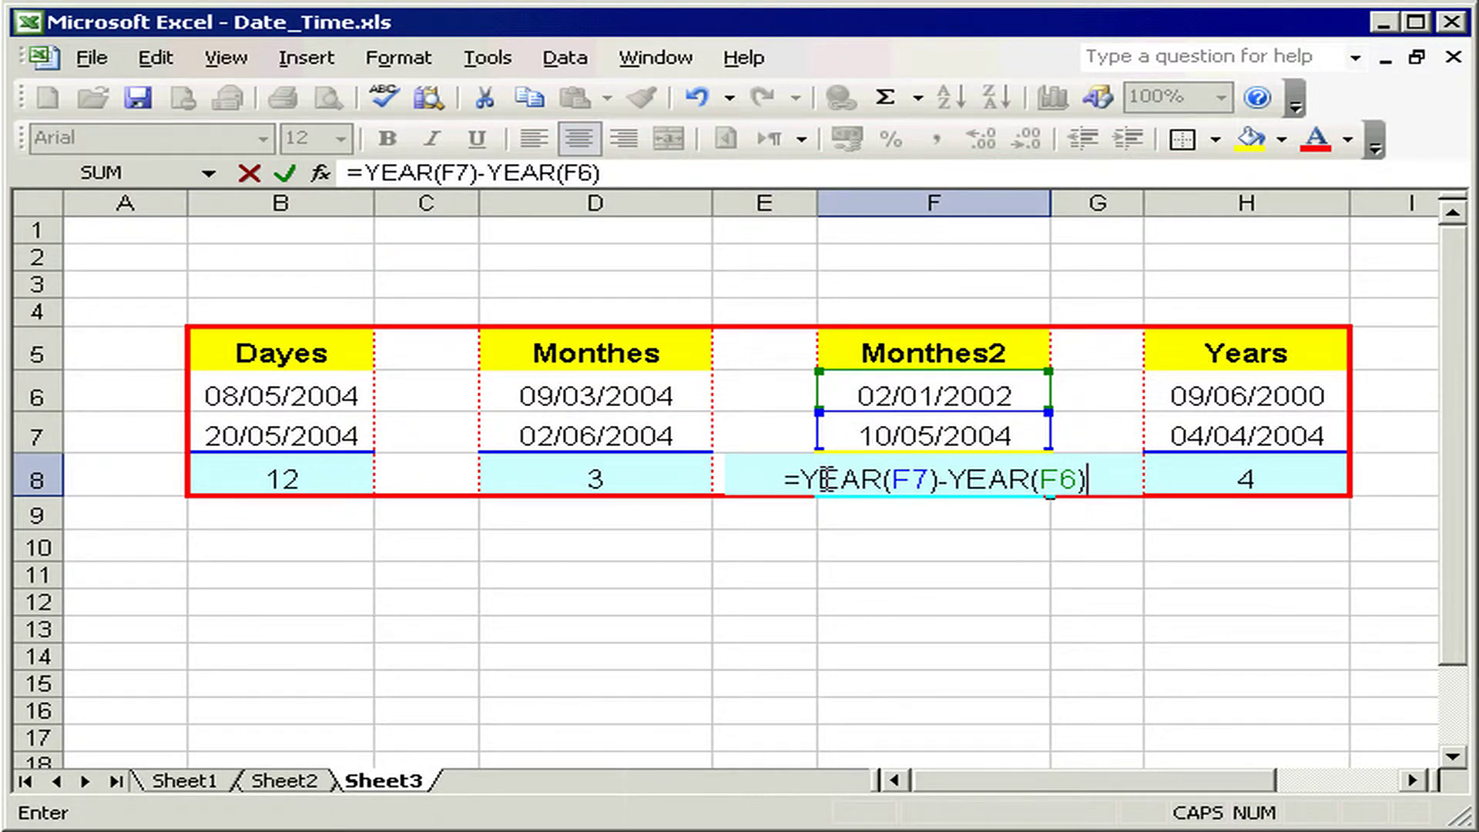
Extend F8 to =(YEAR(F7)-YEAR(F6))*12+MONTH(F7)-MONTH(F6) and commit it
left_click(789, 478)
type("(")
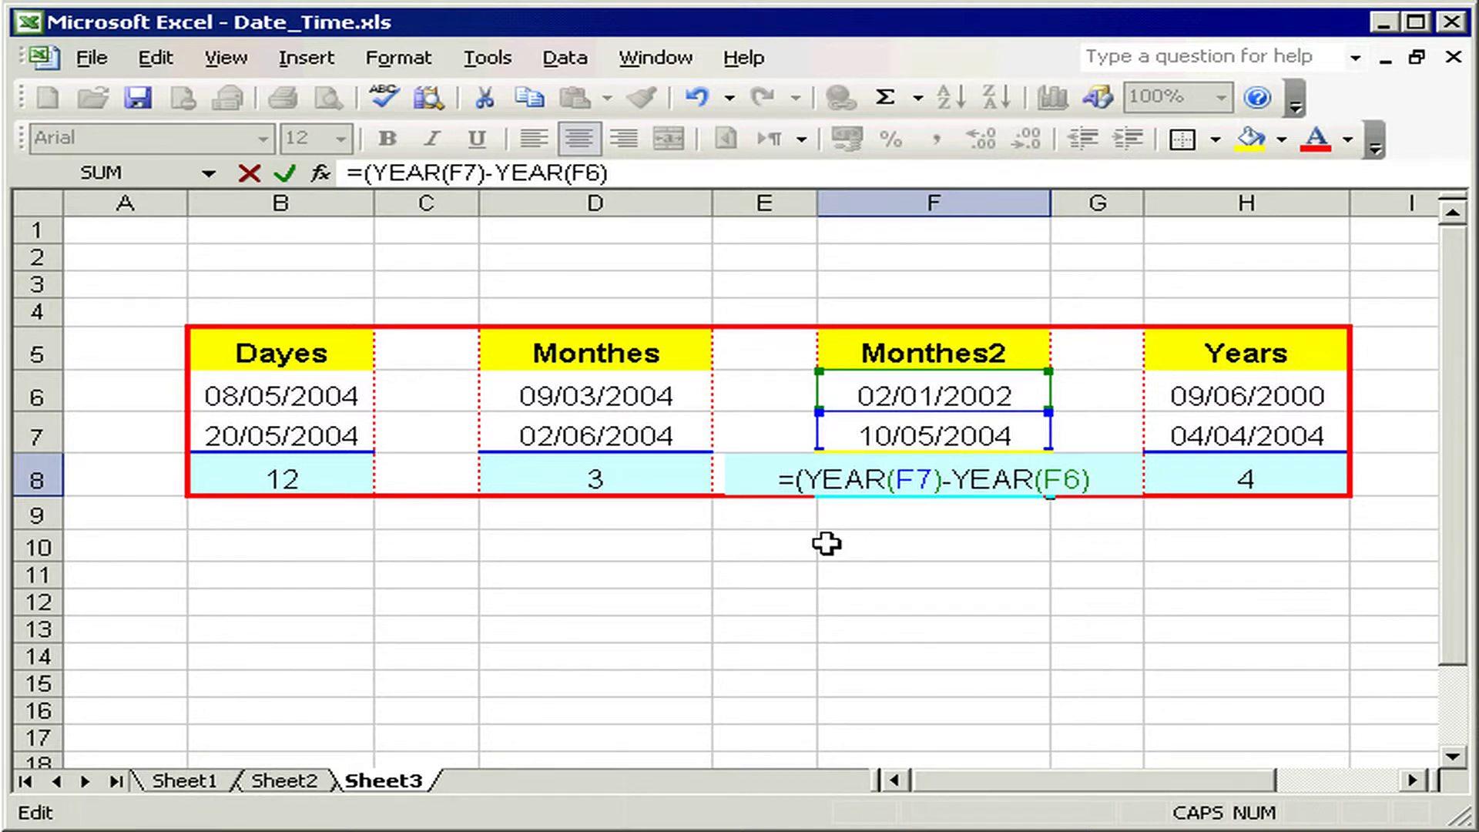
key("End")
type(")")
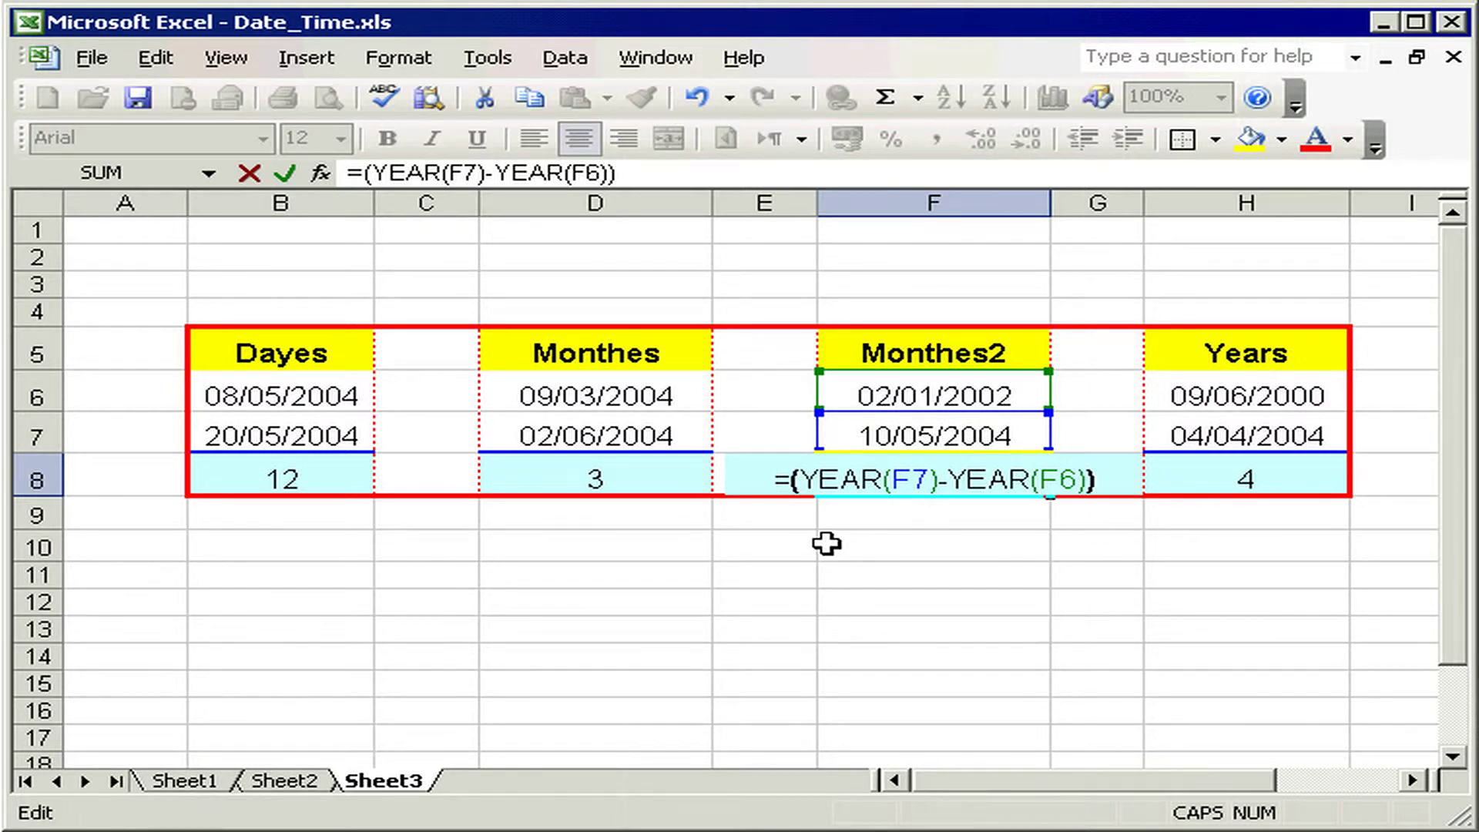
type("*")
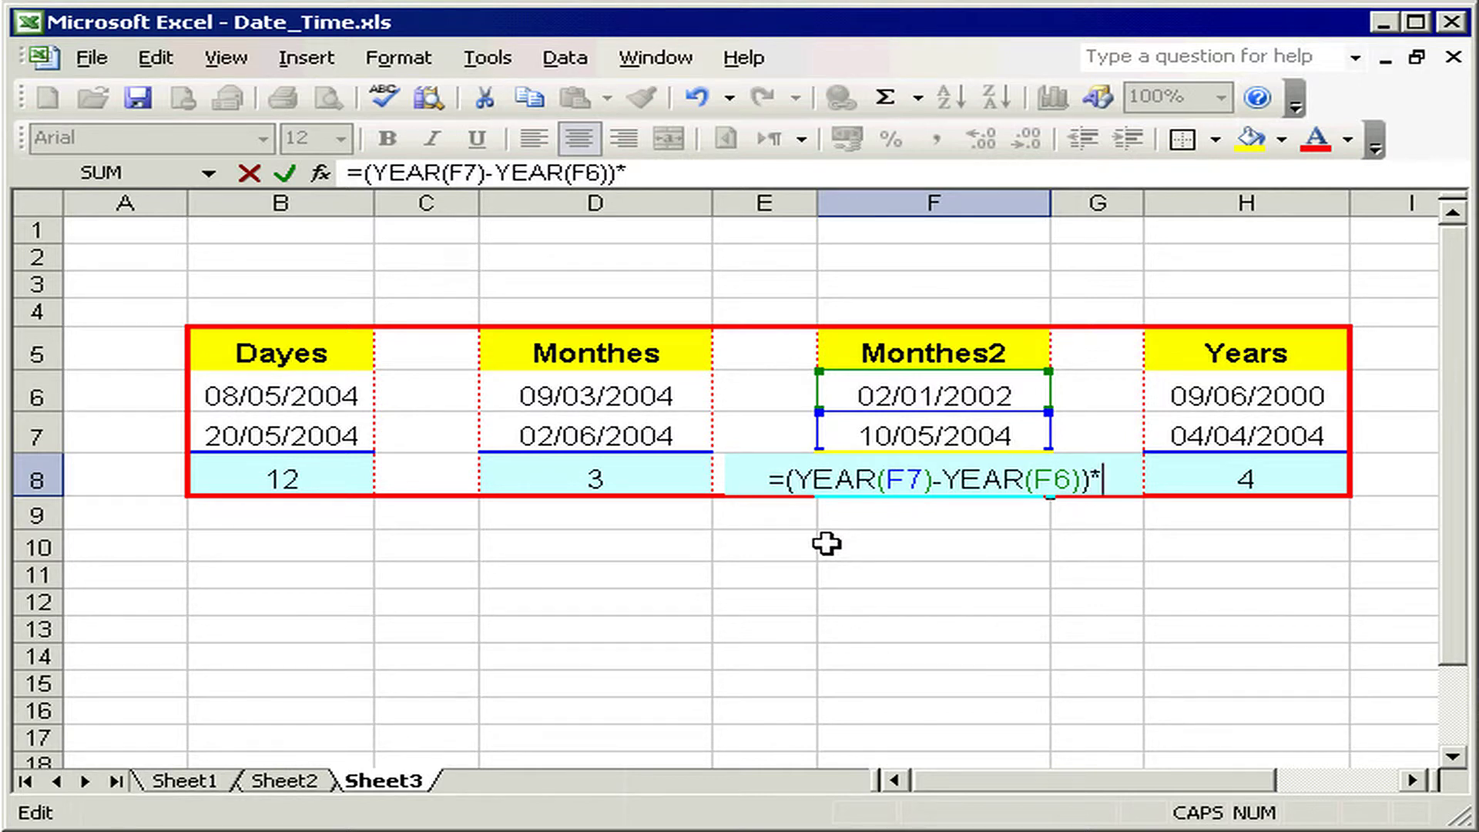
type("12")
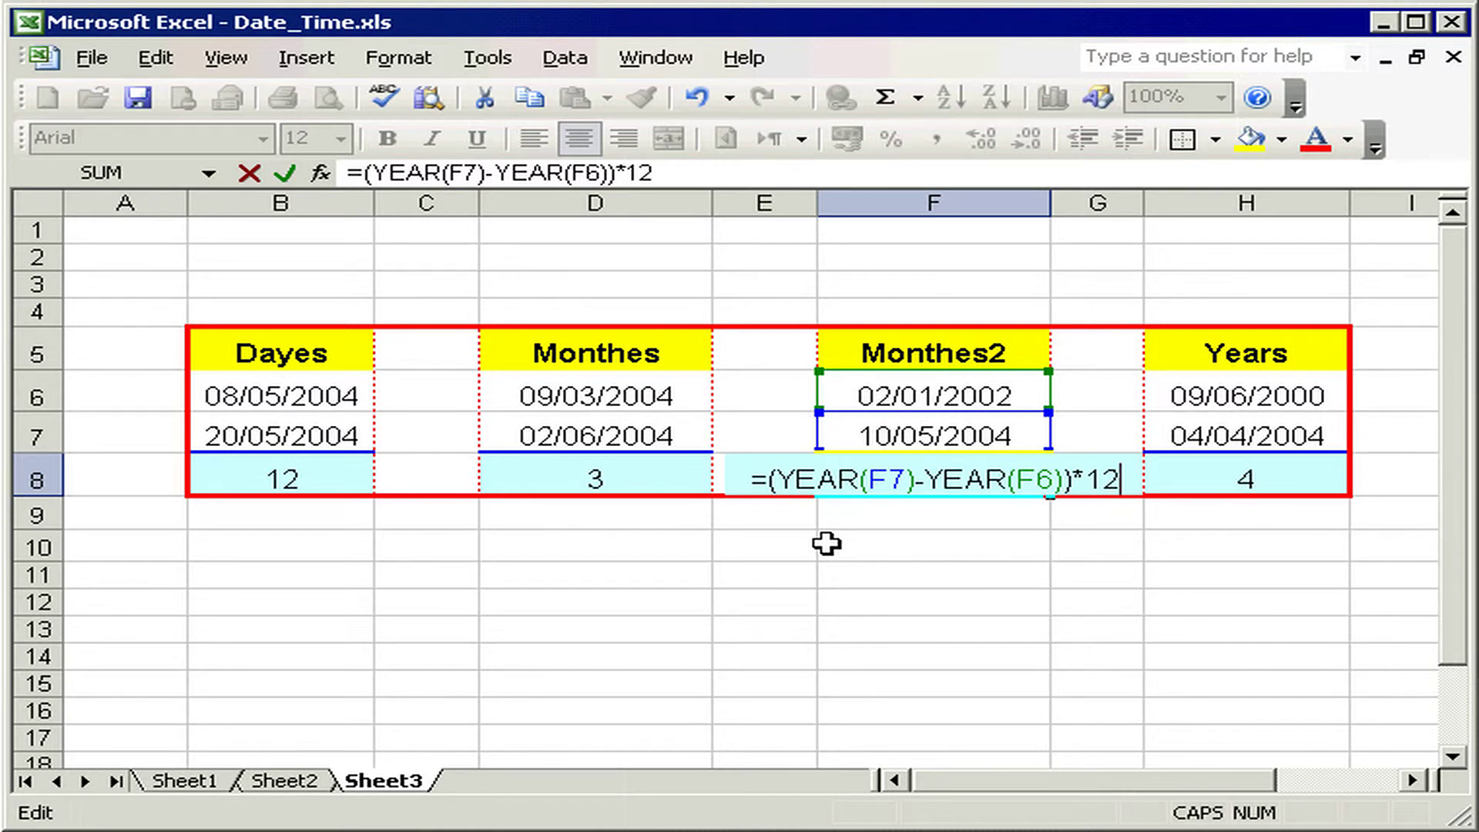
type("+")
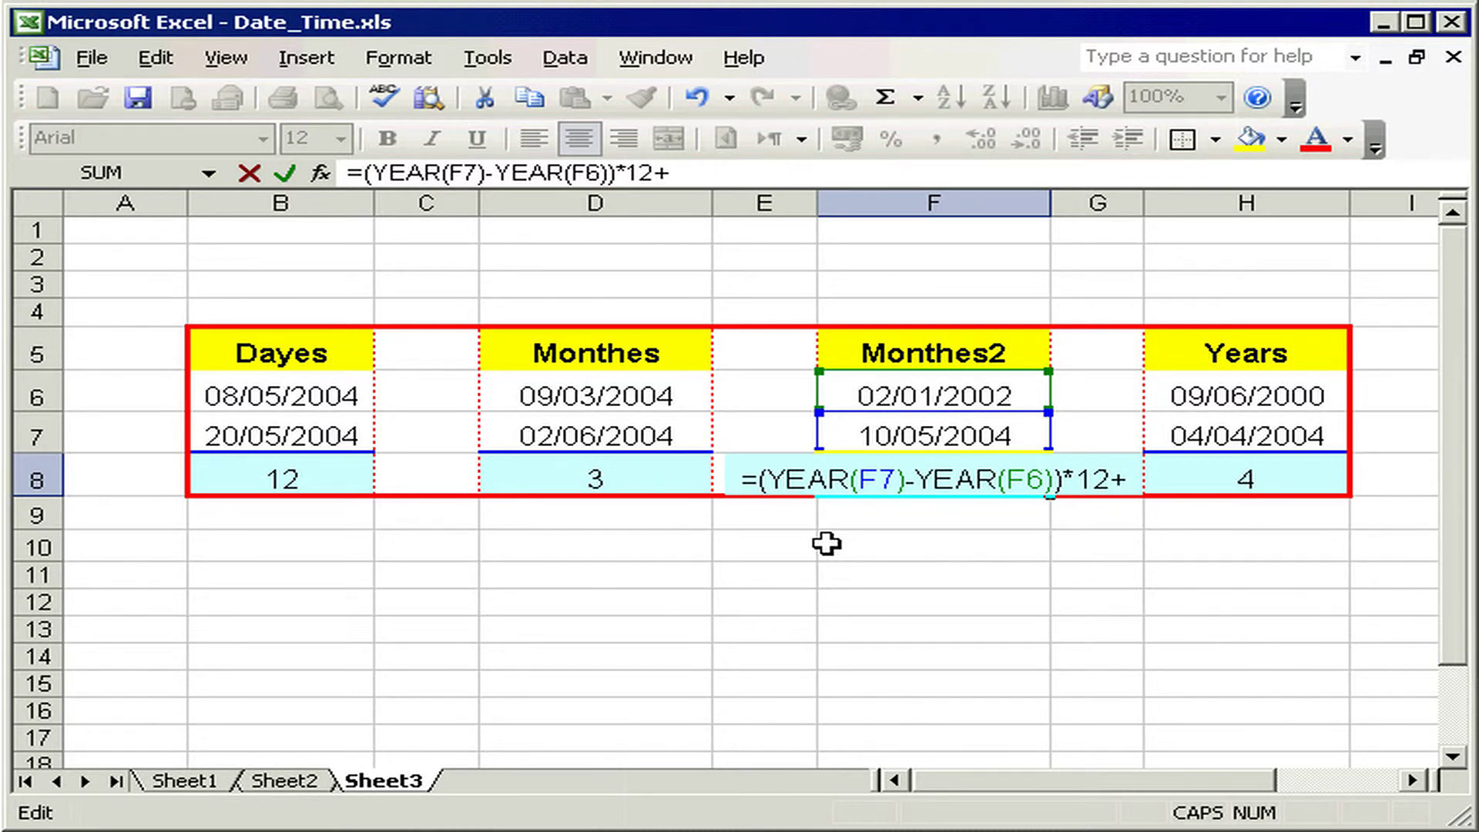
type("MONTH")
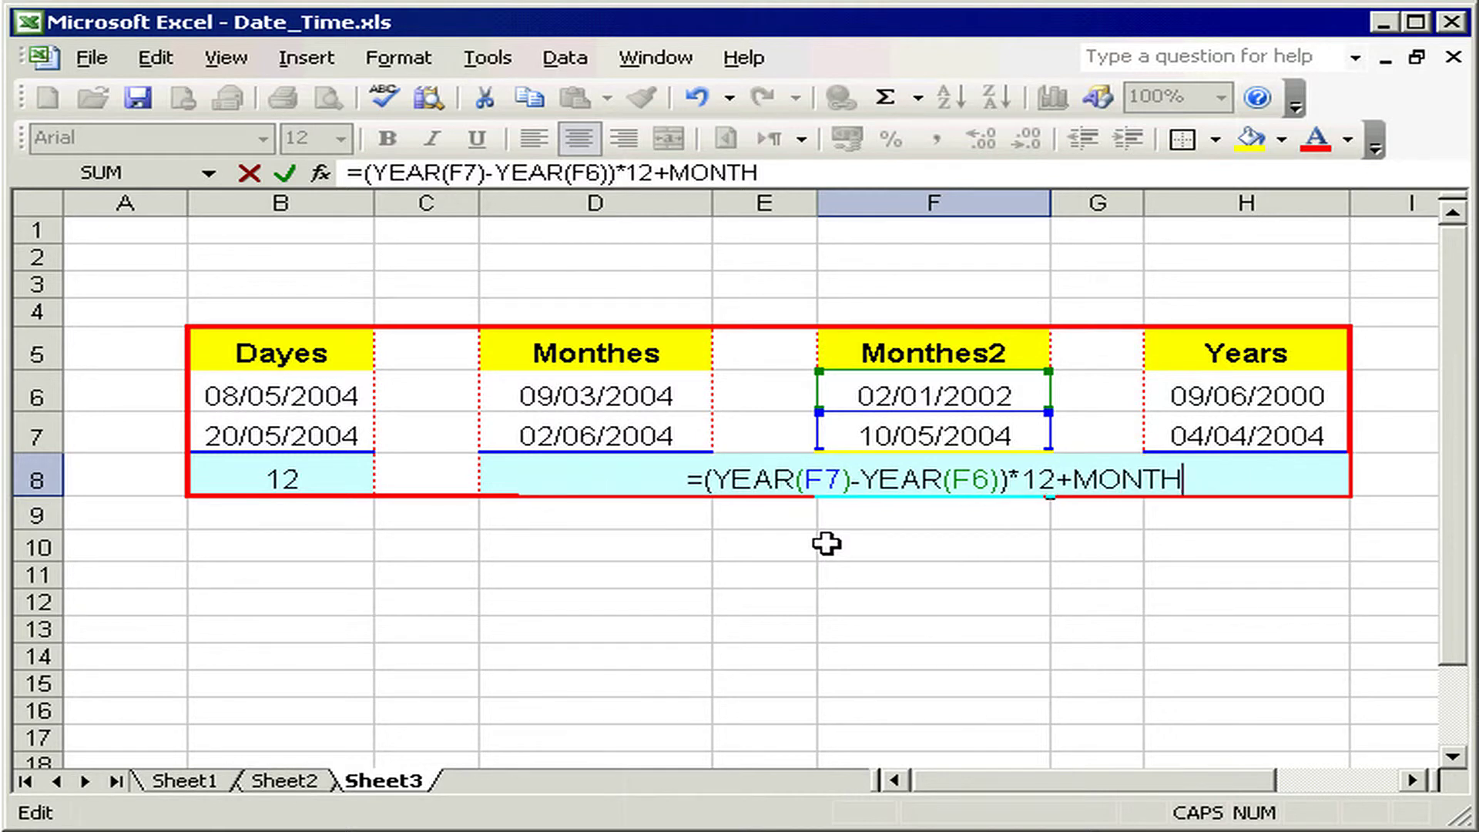
type("(")
left_click(869, 431)
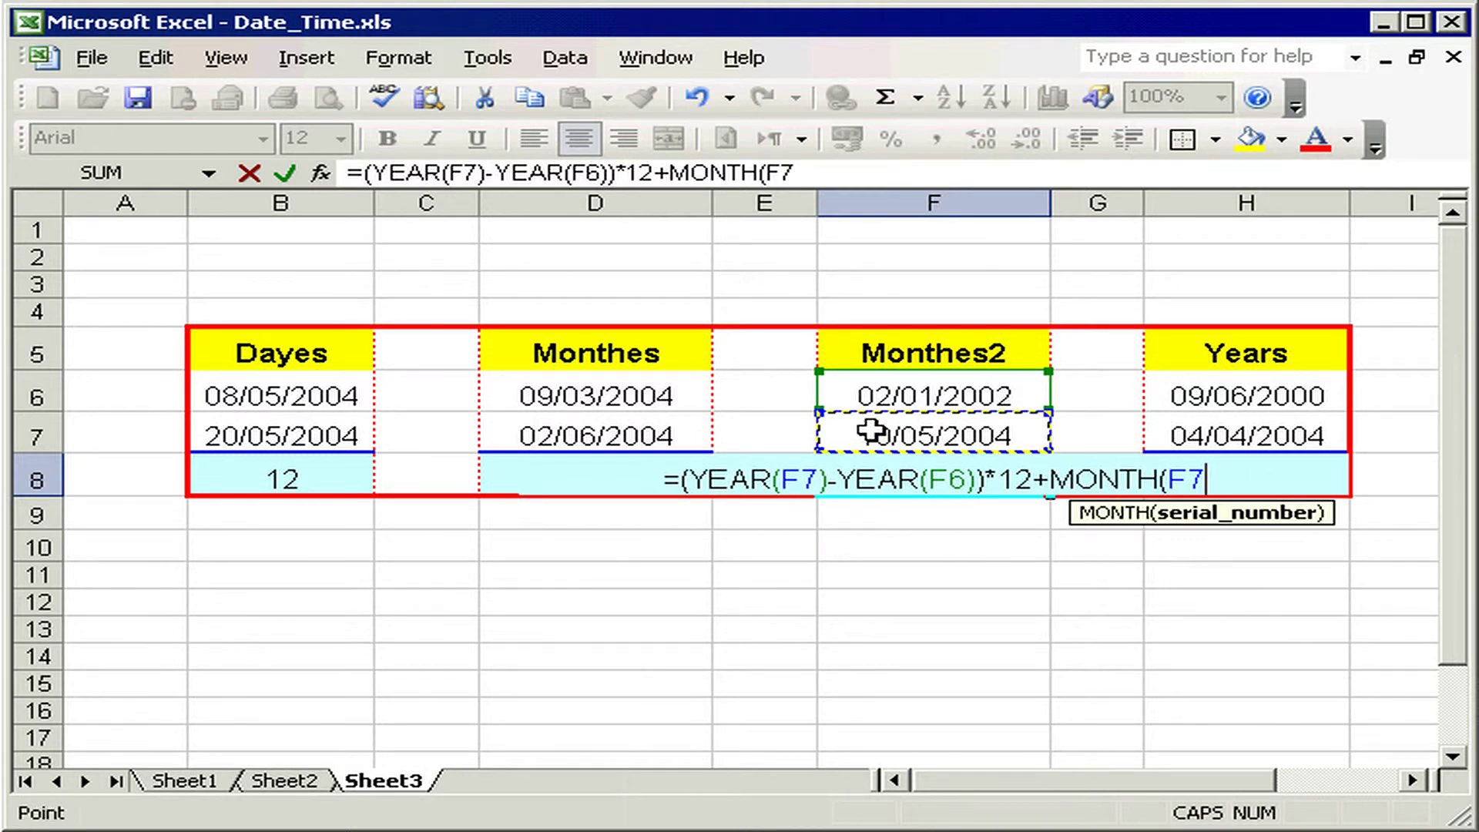
type(")")
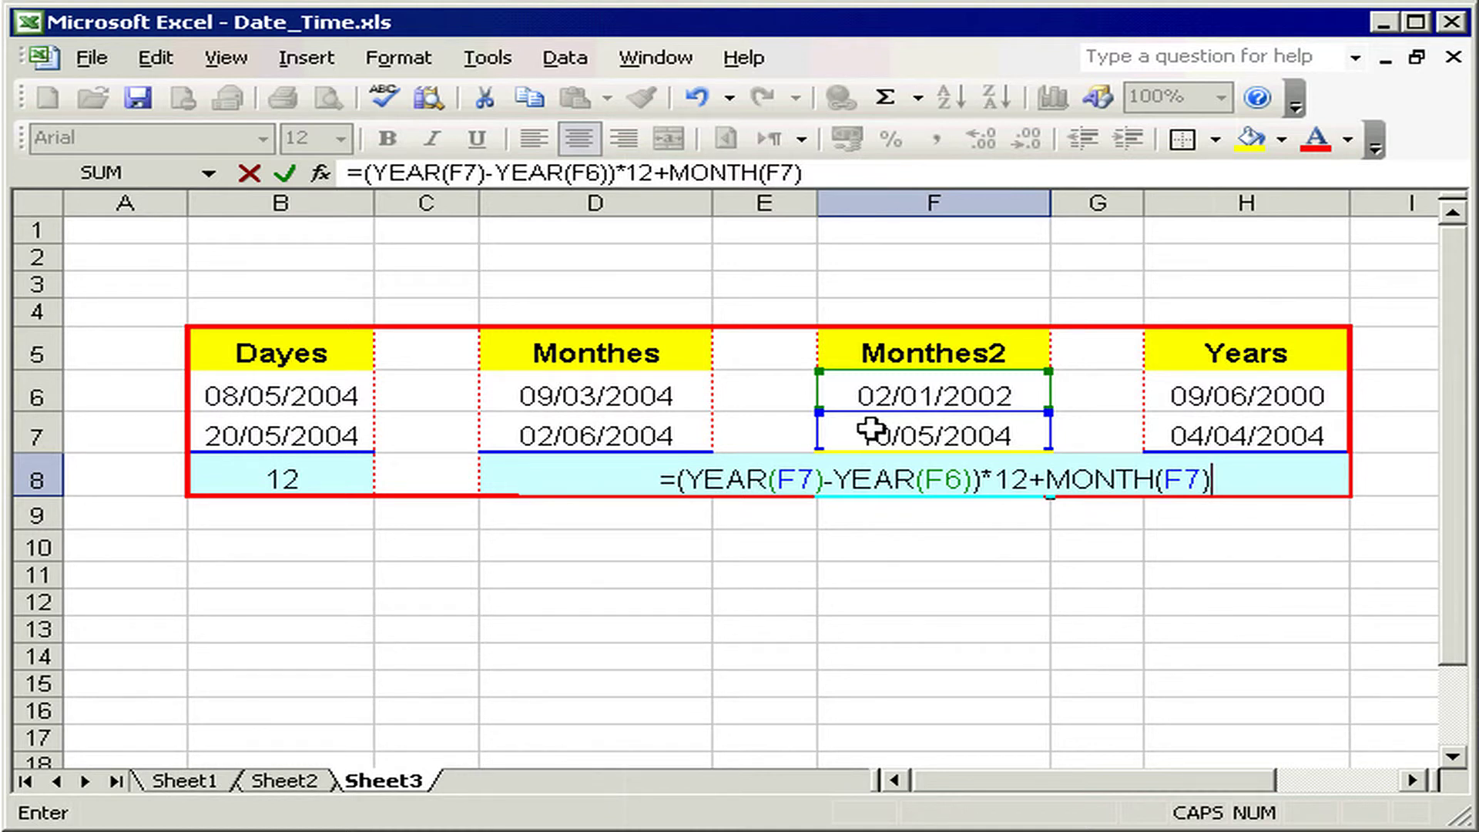
type("-MONTH")
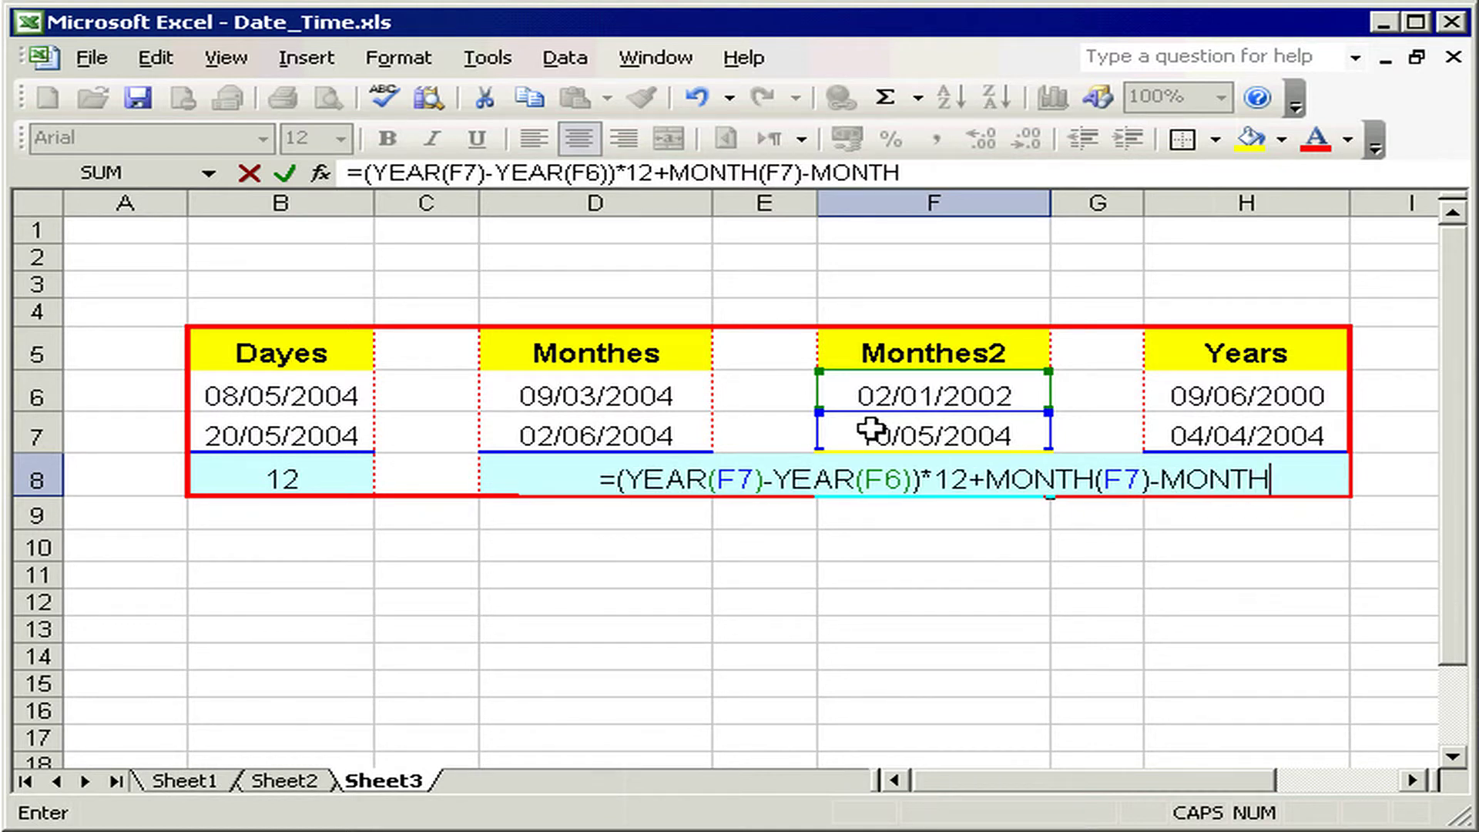
type("(")
left_click(884, 392)
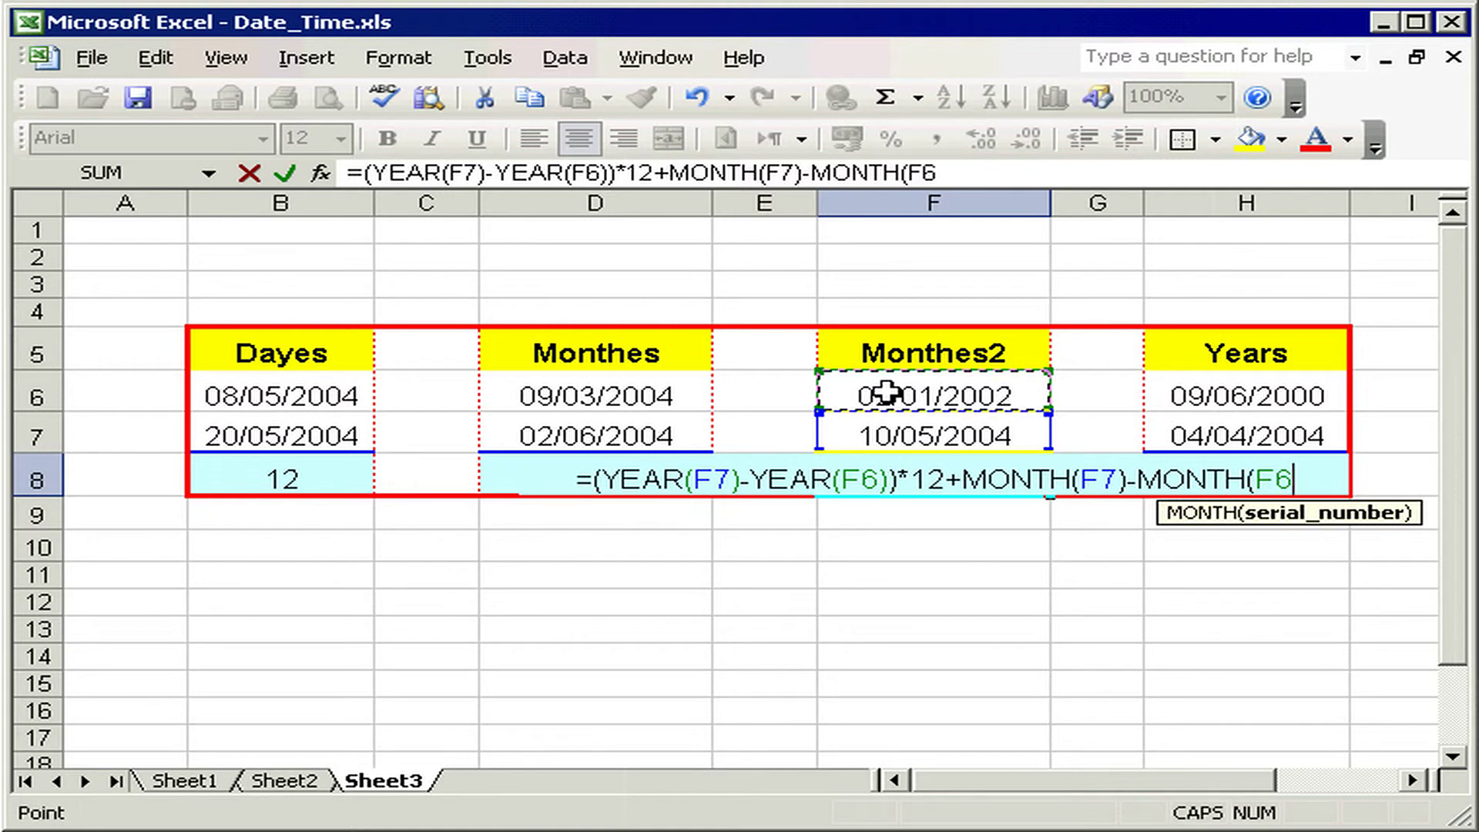
type(")")
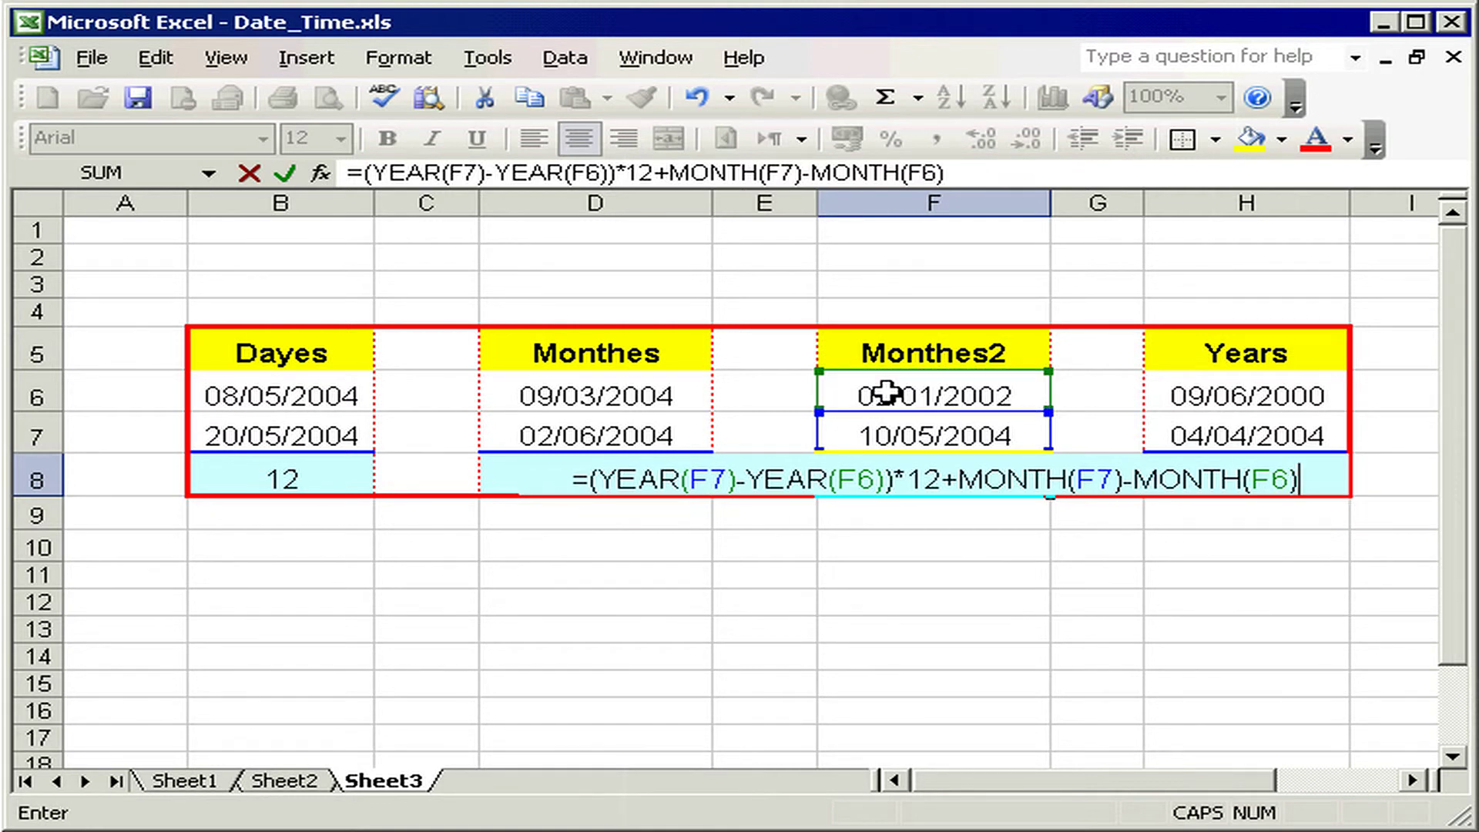
key("ctrl+Return")
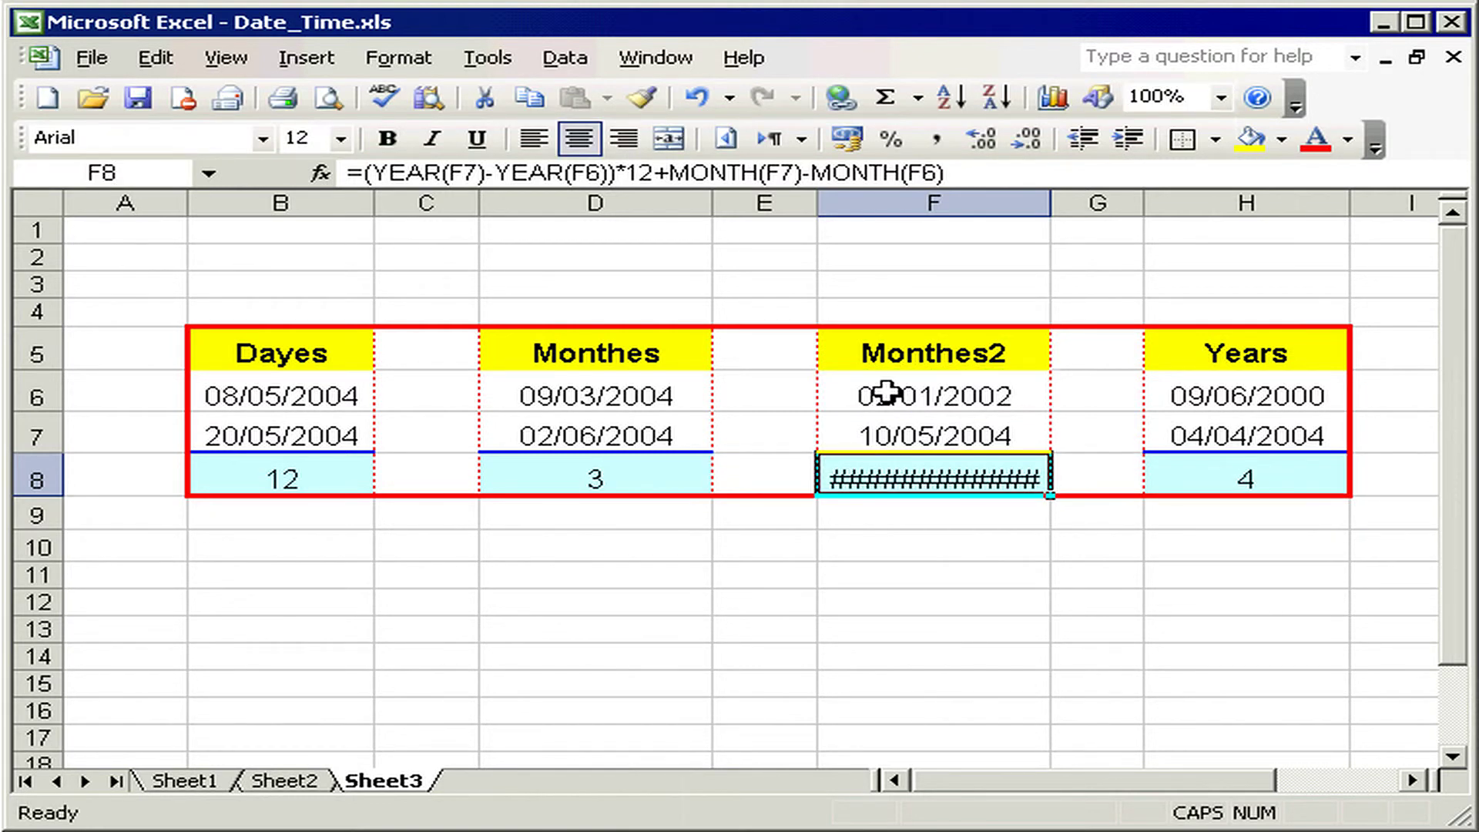
Apply the General number format to F8 so it shows 28 months
key("ctrl+1")
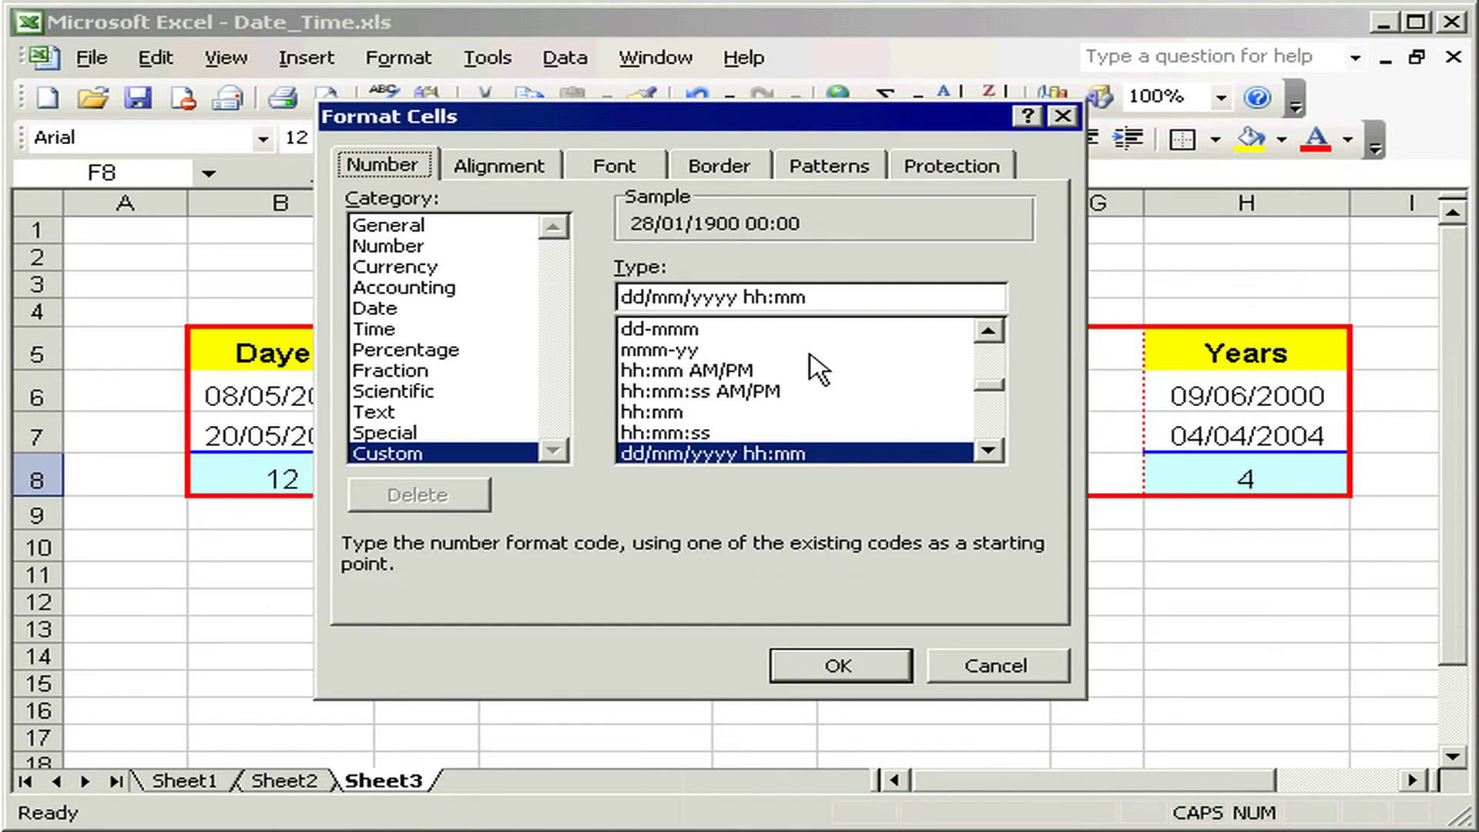
left_click(420, 229)
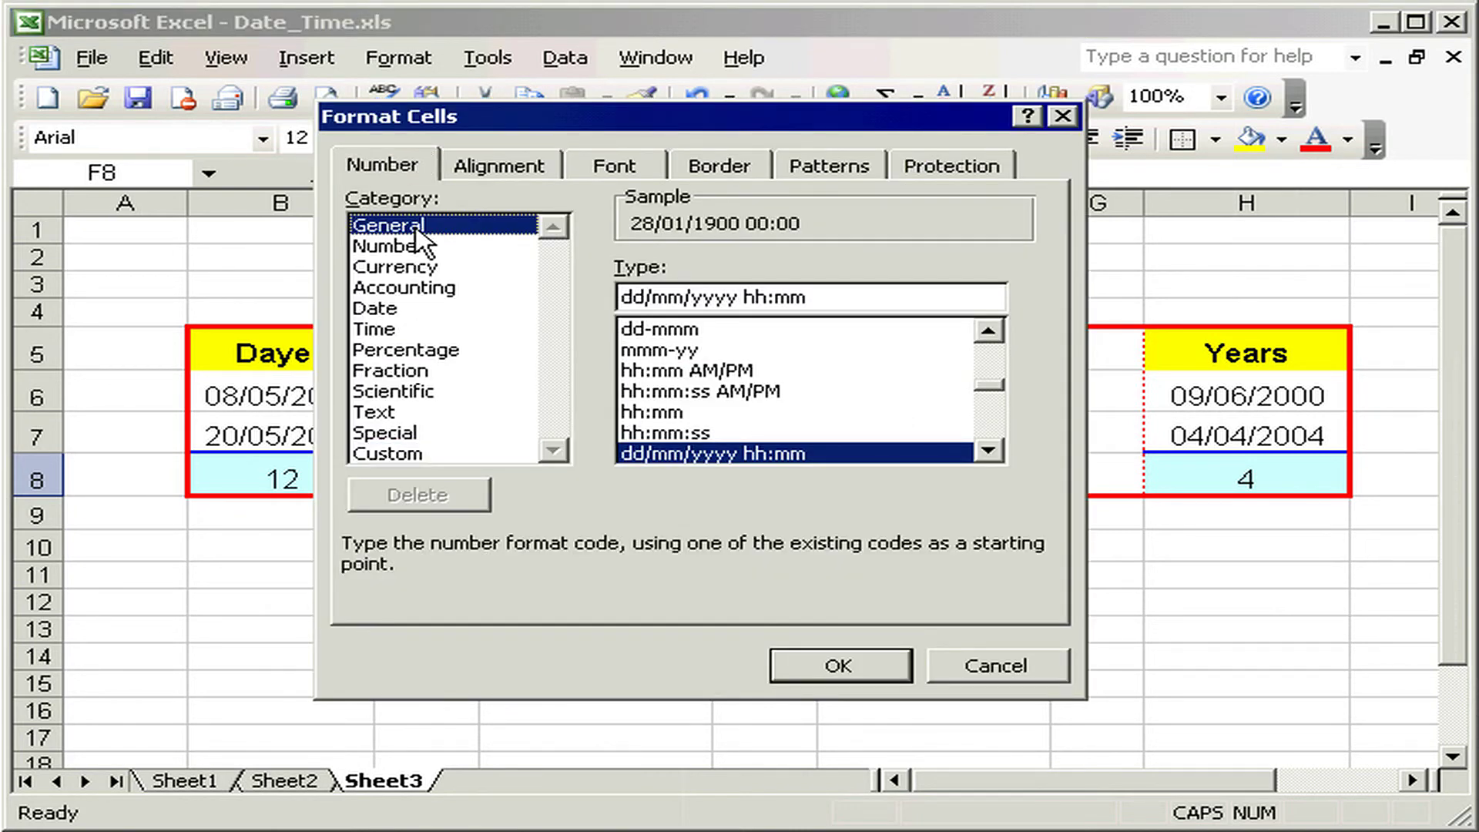
left_click(802, 664)
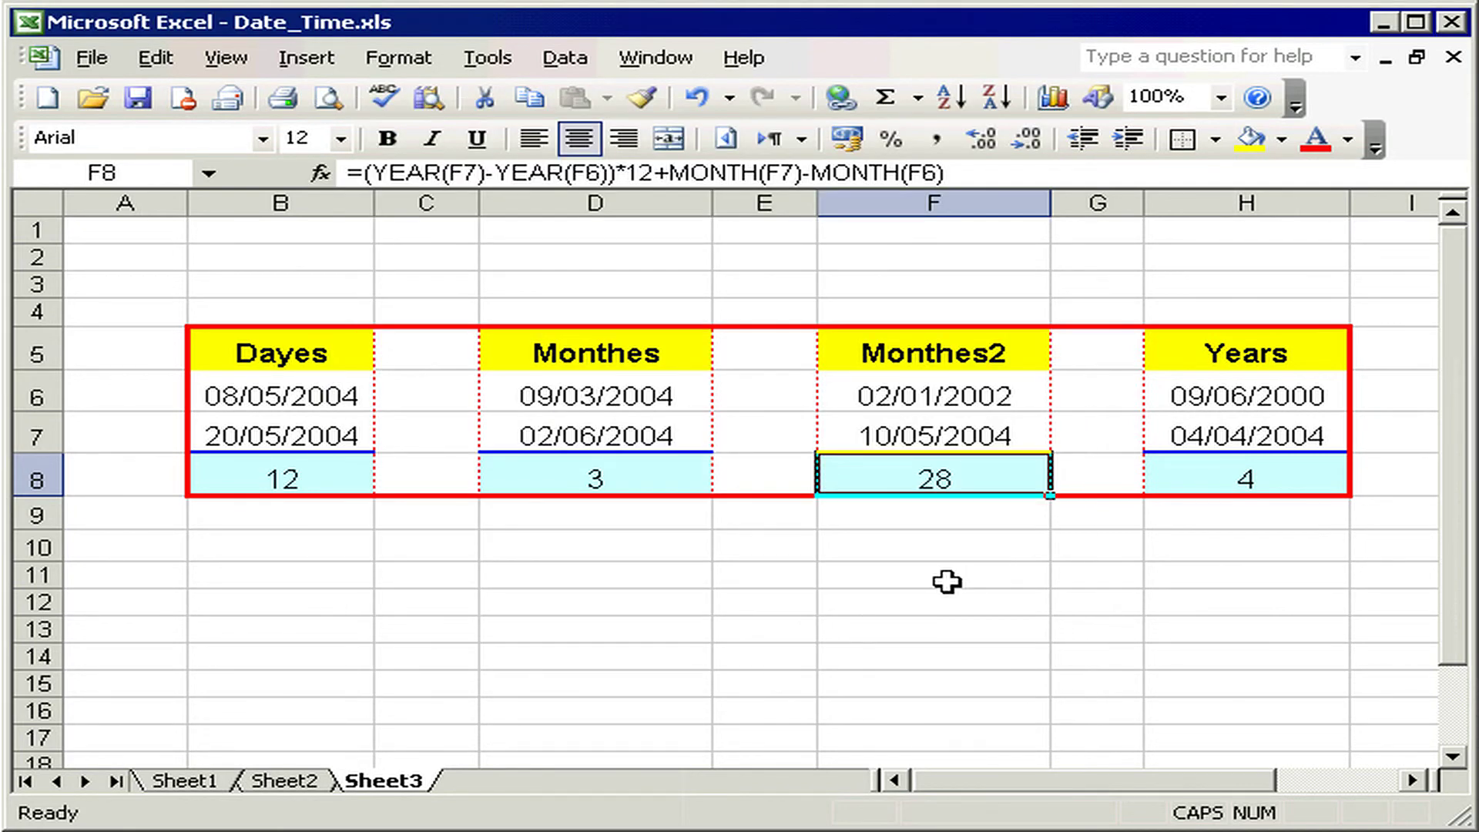